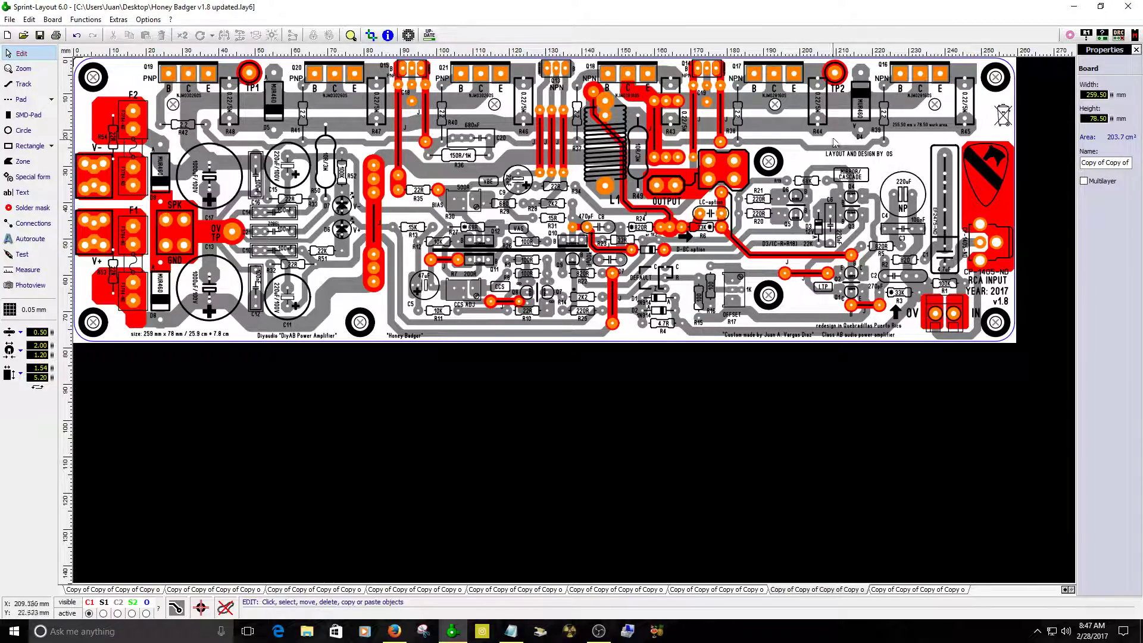
Measure the distance between the upper inner pads of resistors R48 and R46 on the amplifier board
scroll(974, 121, up, 2)
scroll(594, 149, down, 2)
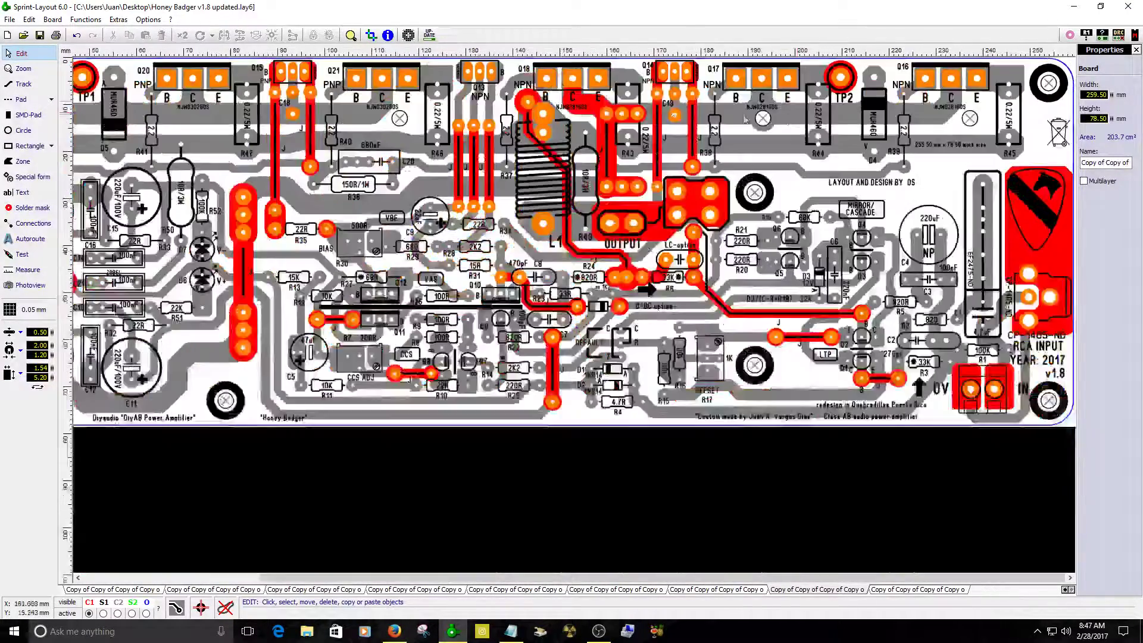
scroll(286, 84, up, 1)
scroll(433, 102, up, 1)
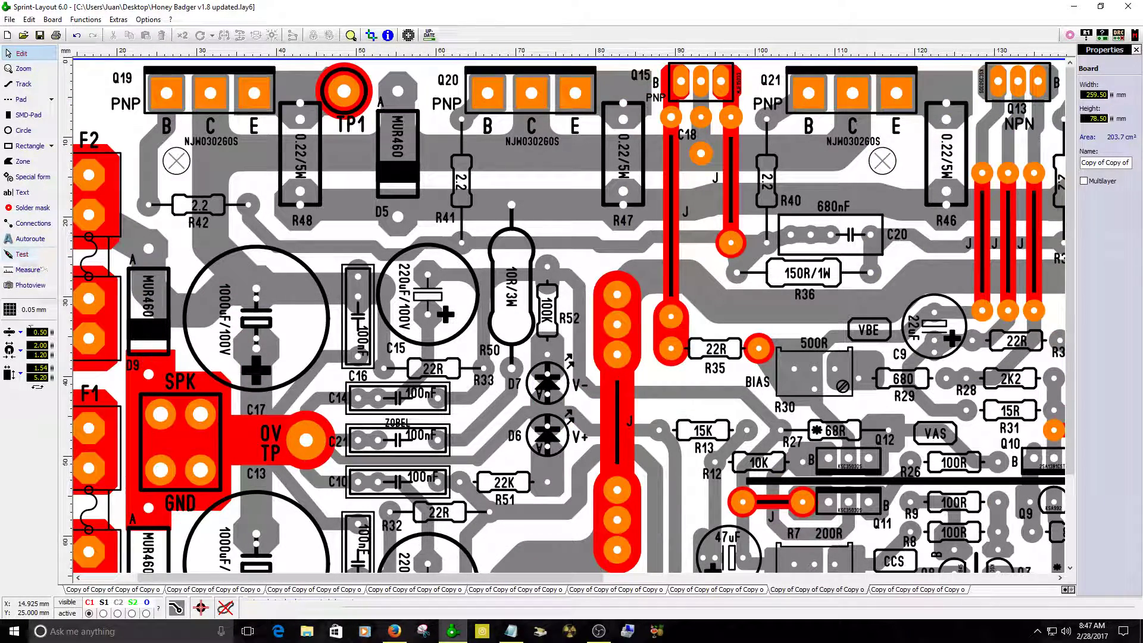
click(28, 272)
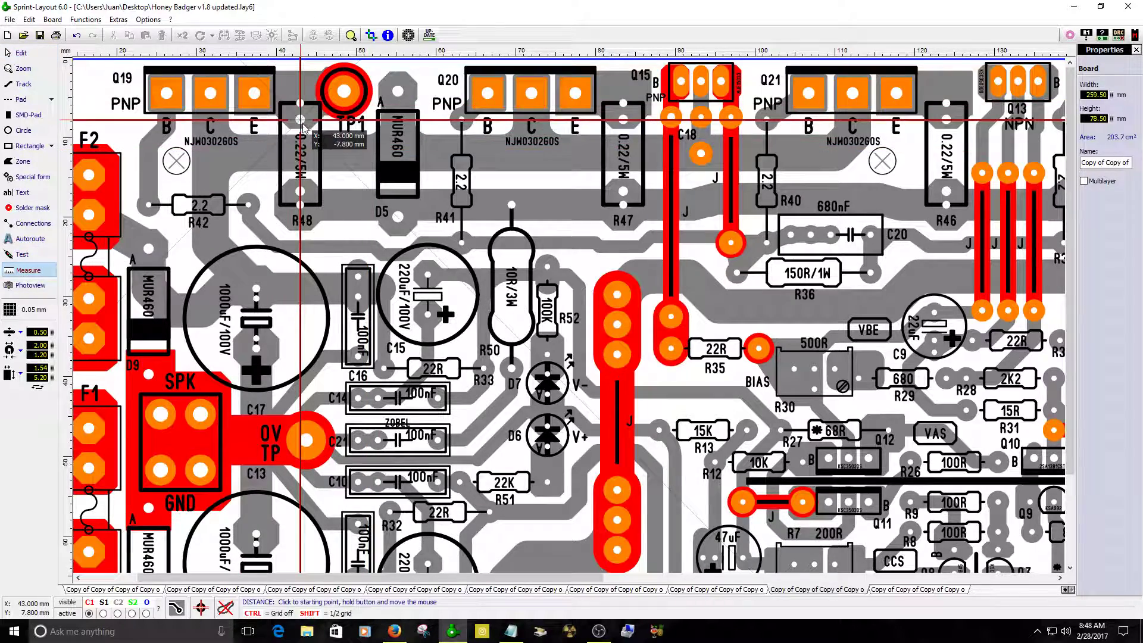
drag(300, 120, 951, 127)
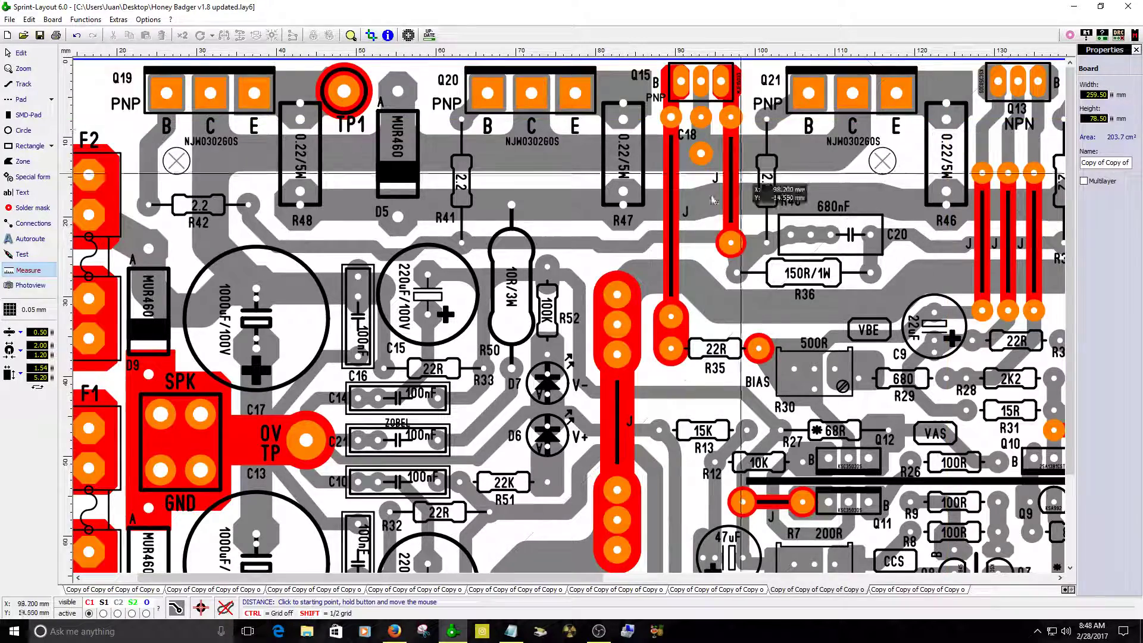
Measure the spacing between the upper inner pads of resistors R43 and R44, and from R44 to R45
scroll(951, 127, down, 4)
scroll(692, 88, up, 2)
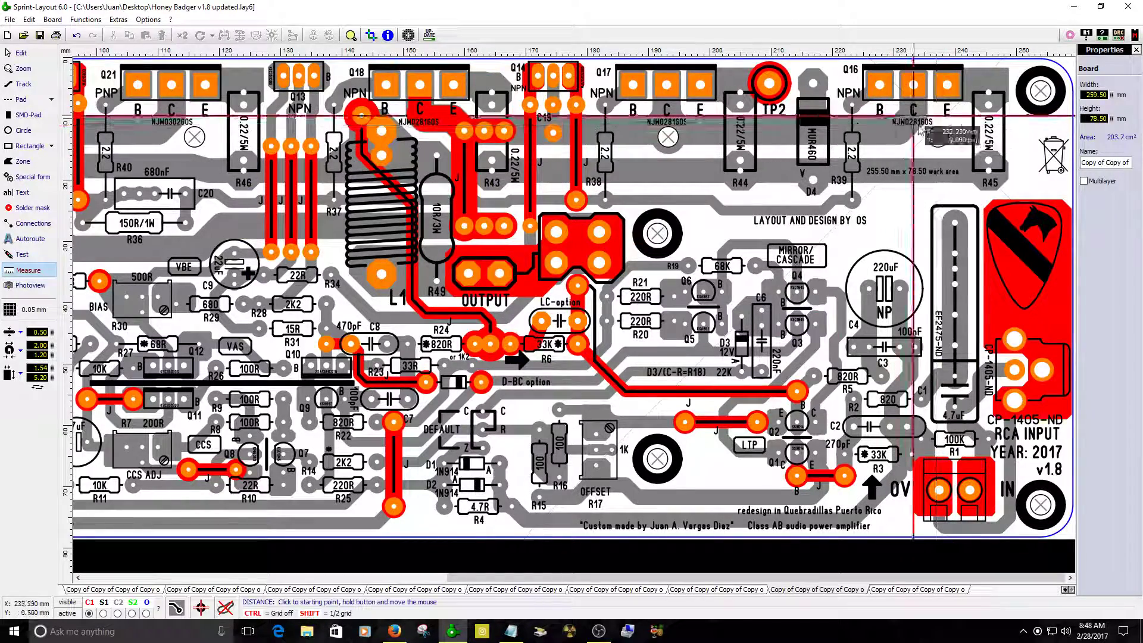
scroll(703, 173, up, 2)
scroll(683, 137, down, 1)
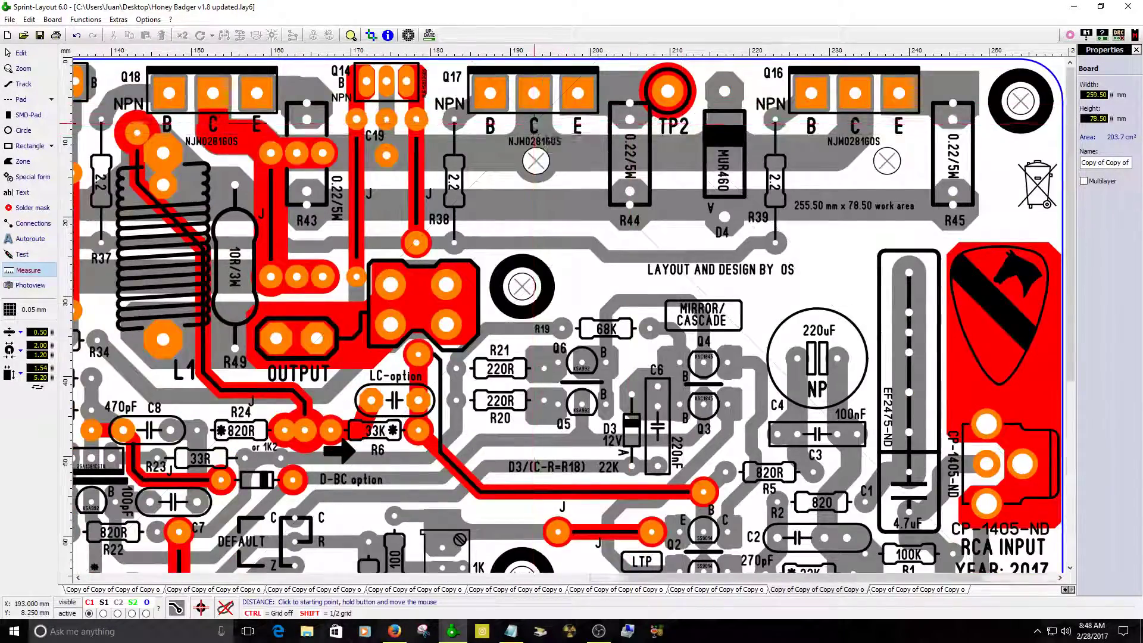
scroll(679, 143, up, 2)
scroll(660, 156, down, 1)
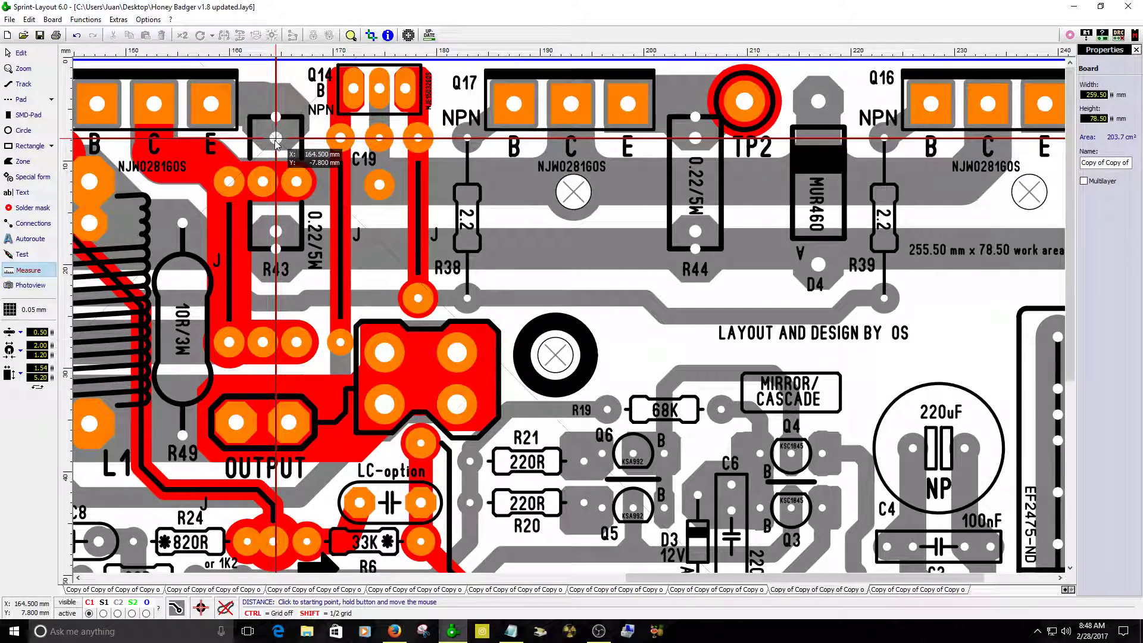
drag(276, 143, 696, 143)
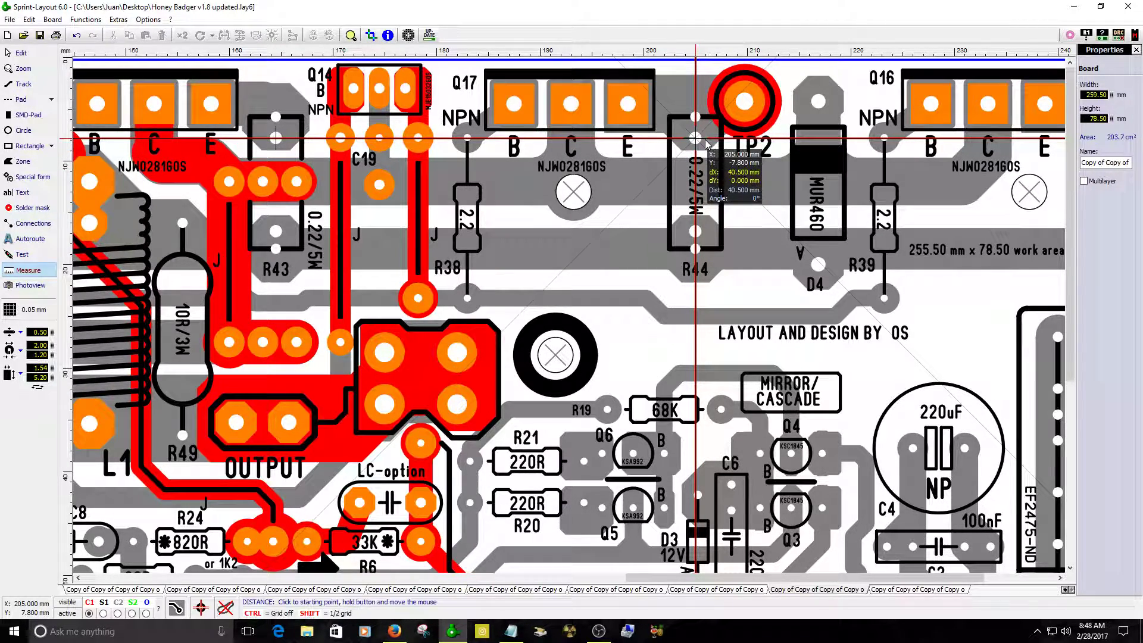
drag(707, 144, 917, 146)
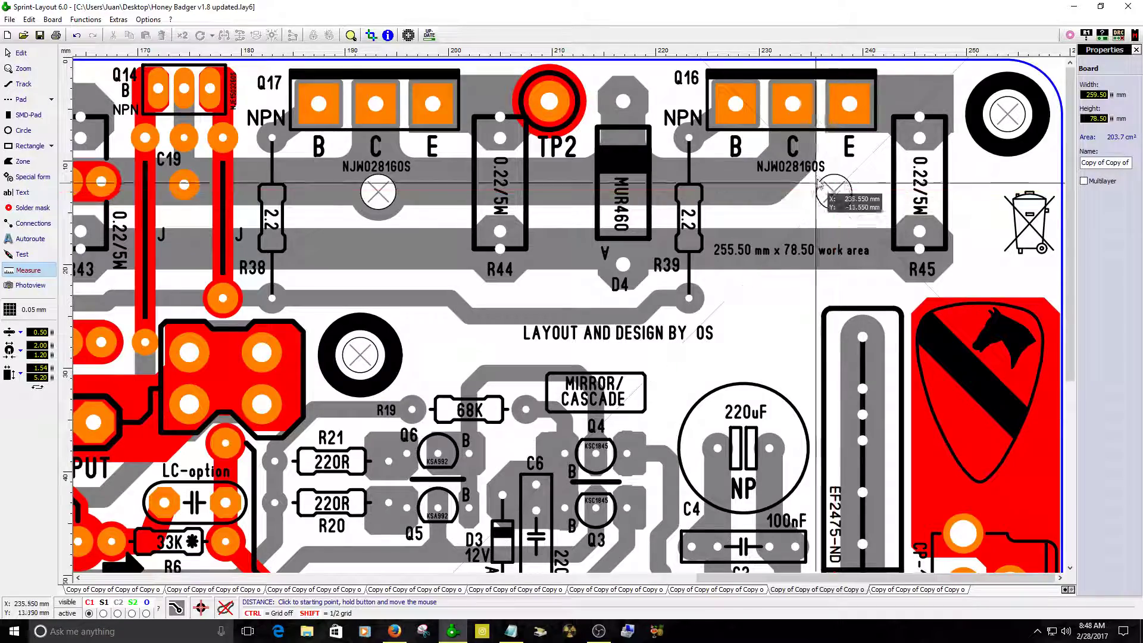
right_click(858, 155)
scroll(956, 128, down, 2)
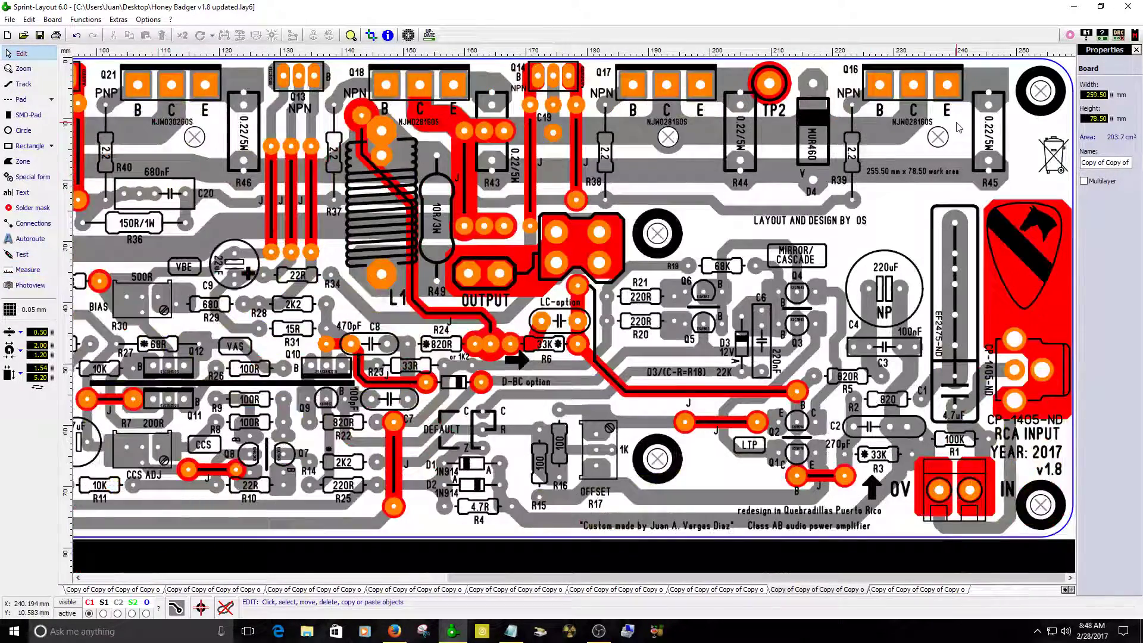
scroll(957, 128, down, 1)
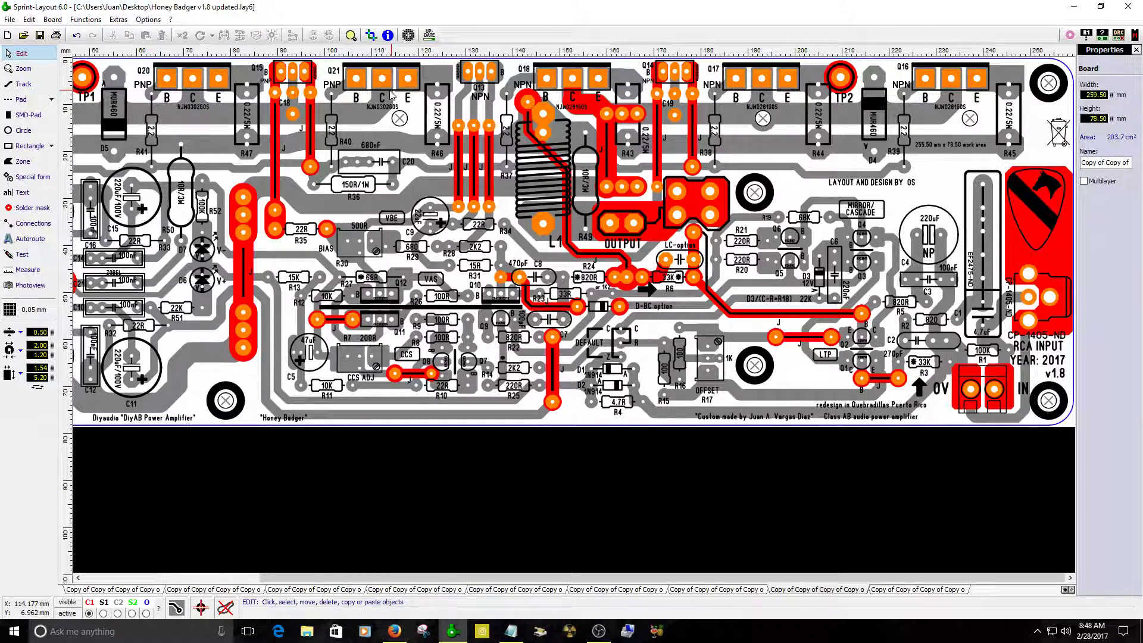
scroll(394, 96, up, 2)
scroll(571, 144, up, 1)
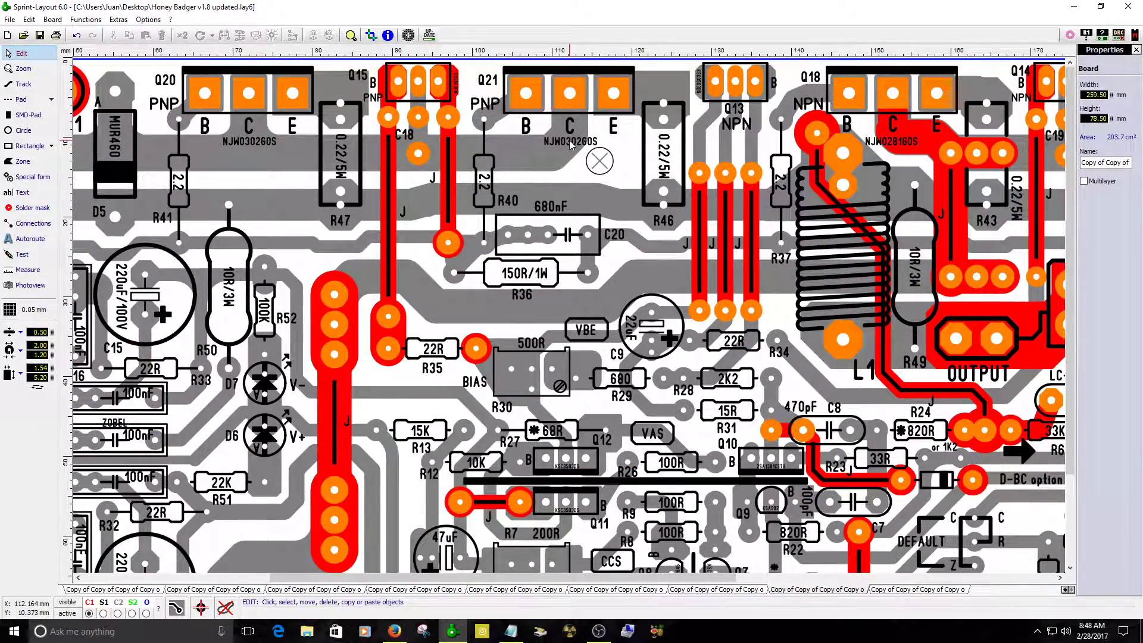
scroll(566, 143, down, 1)
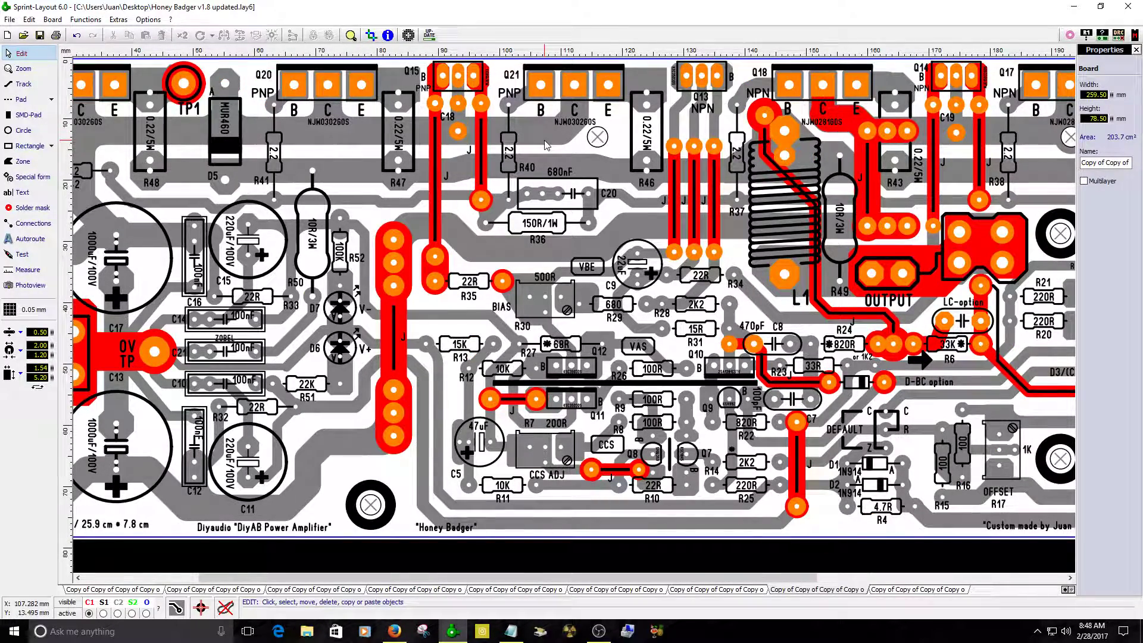
scroll(172, 135, up, 1)
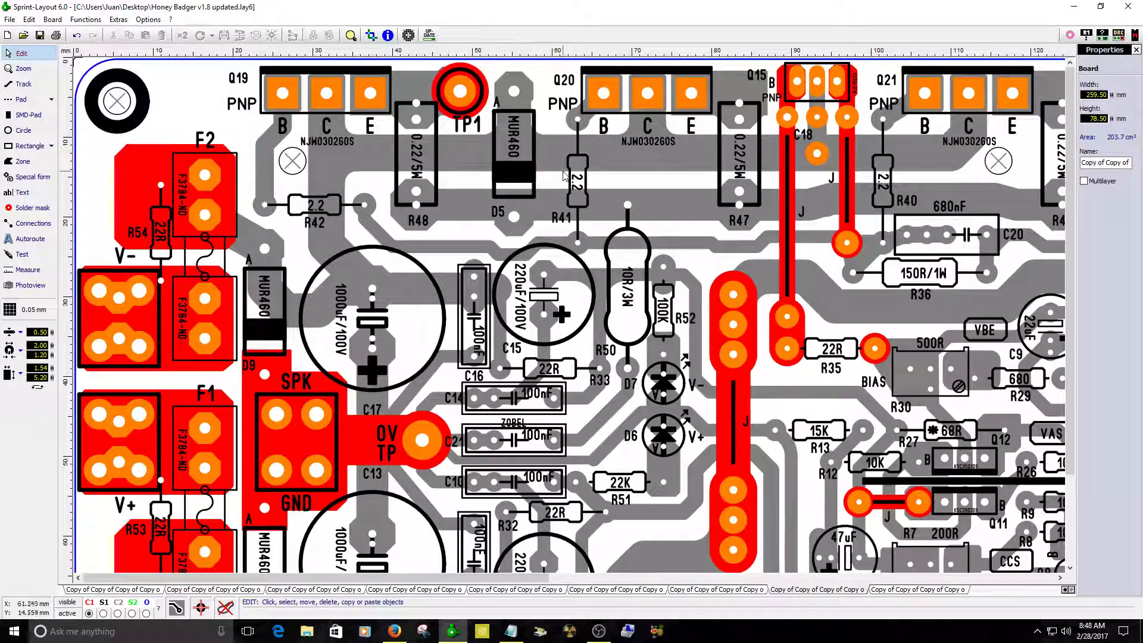
Open the resistor adapter board and examine the area around coil L1 and the output terminal
click(908, 593)
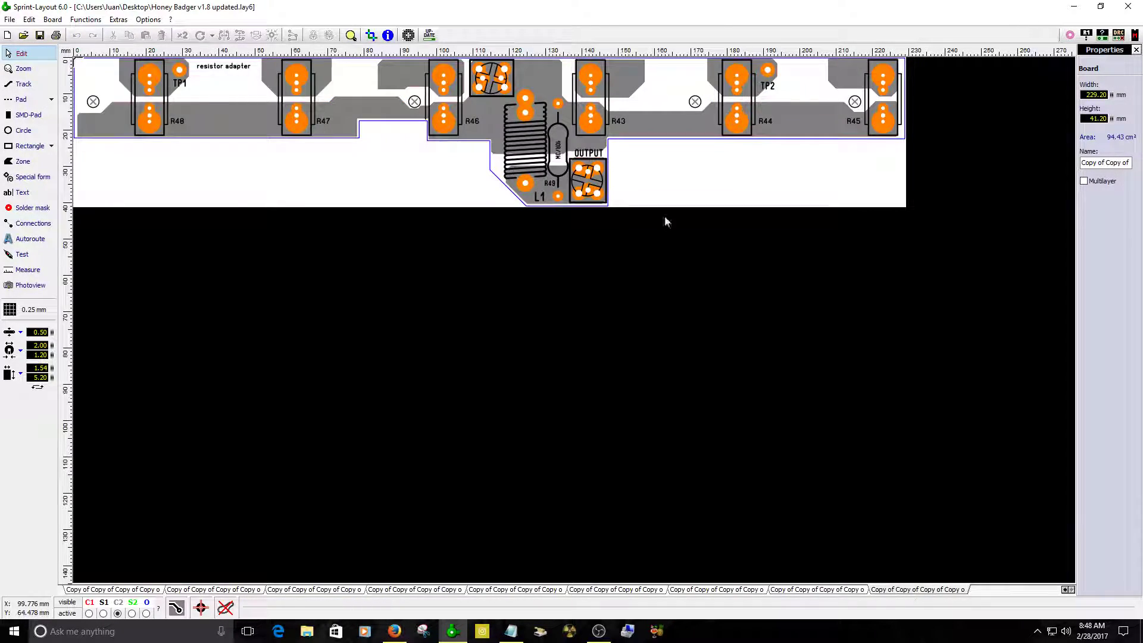
scroll(574, 212, up, 3)
scroll(513, 185, down, 1)
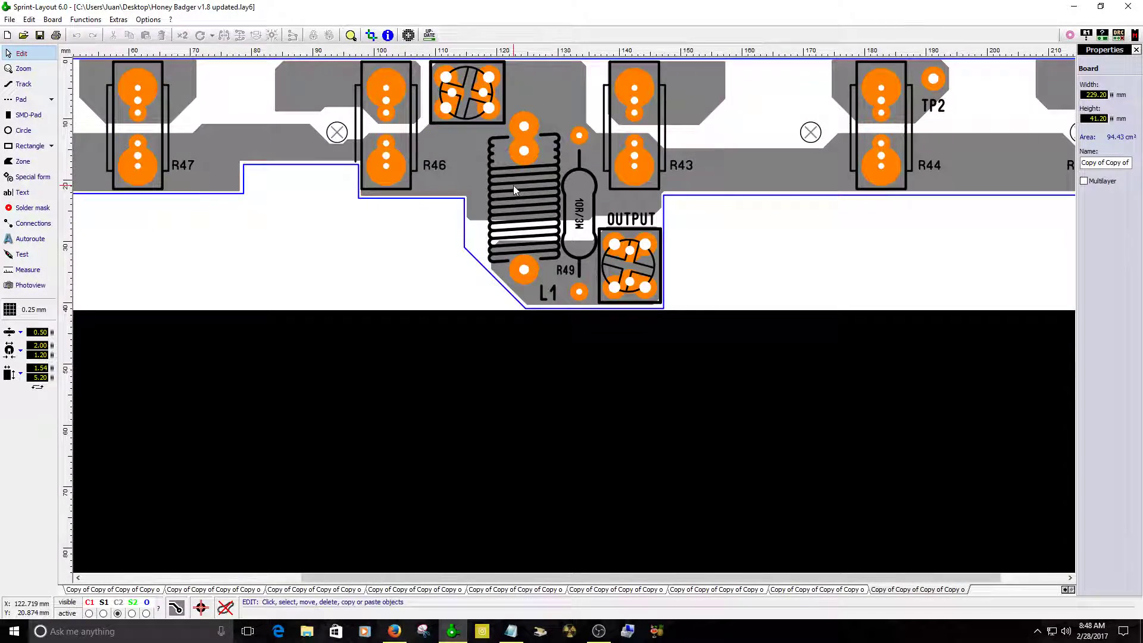
scroll(519, 134, down, 3)
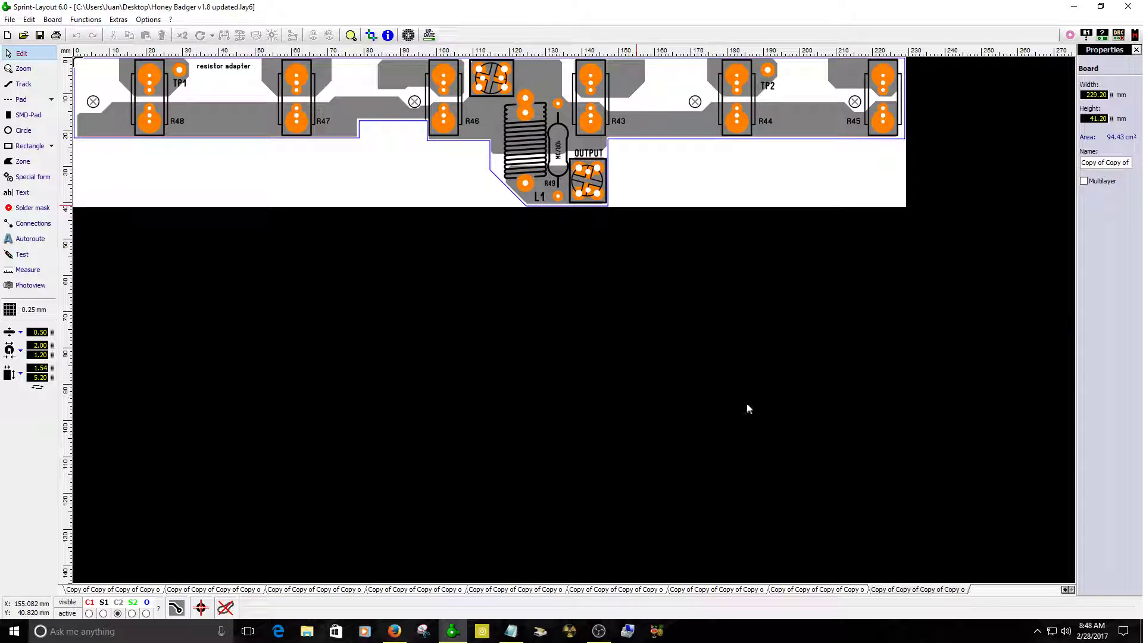
Return to the main amplifier board and select the inner pad pairs of resistors R48 and R47
click(841, 590)
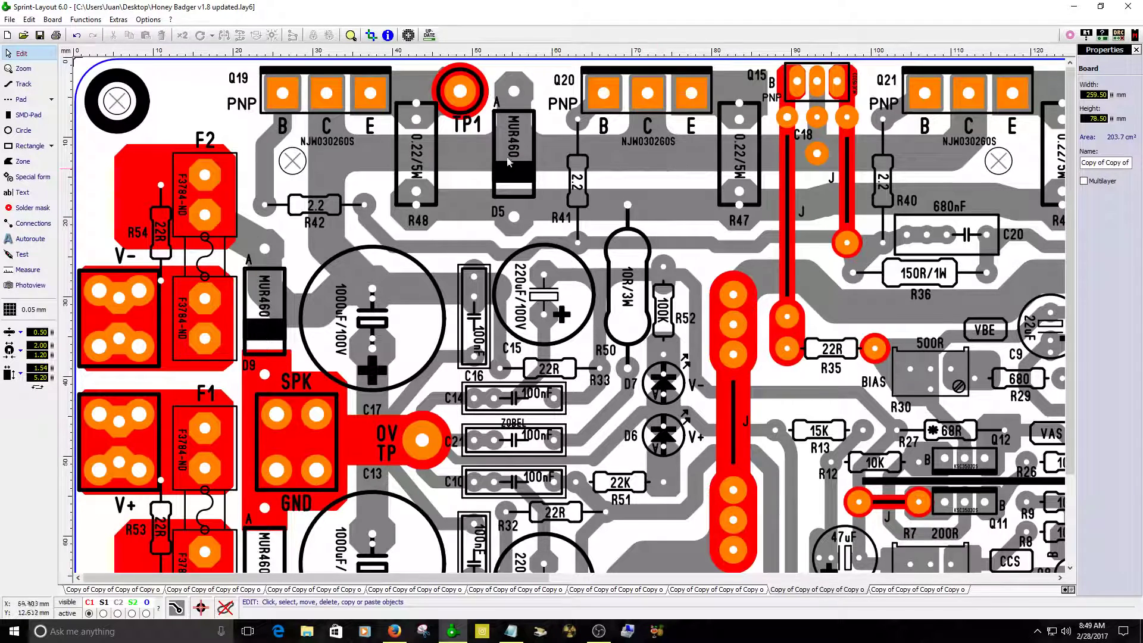
scroll(518, 154, up, 1)
scroll(576, 65, up, 1)
click(354, 204)
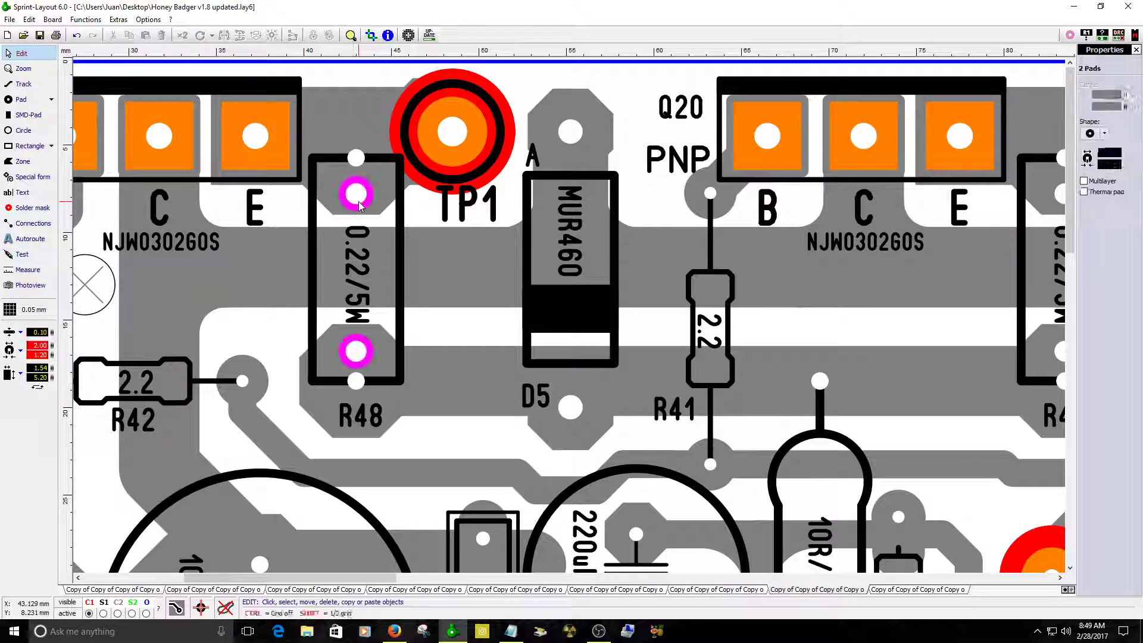
scroll(828, 257, down, 1)
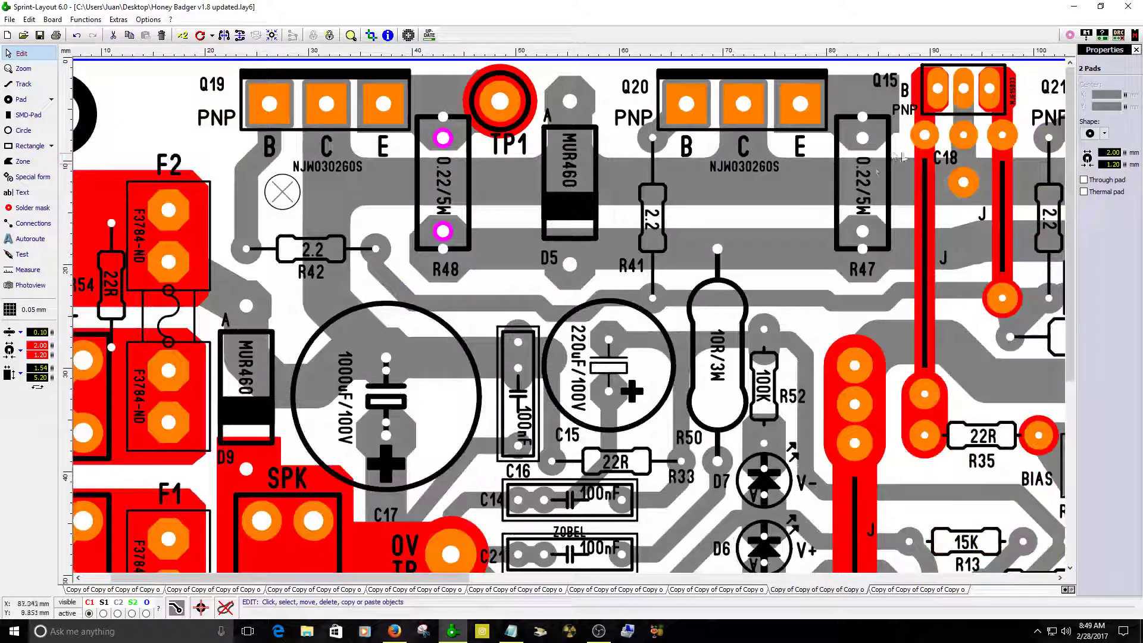
shift+click(863, 141)
scroll(863, 146, down, 2)
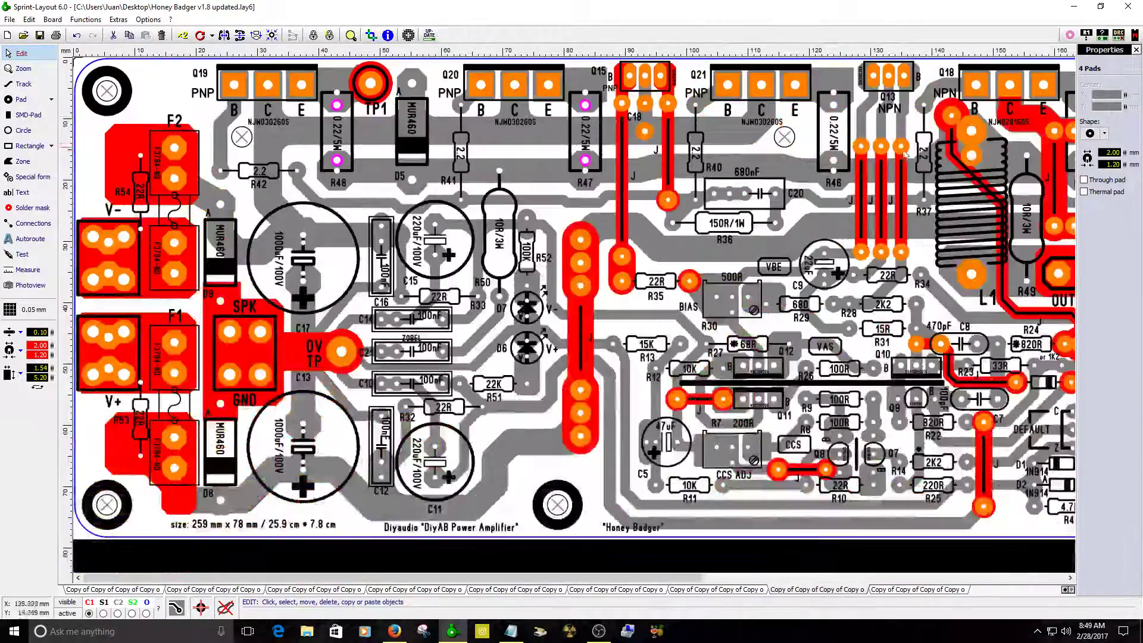
Add R43's inner pads and the whole R44 resistor to the selection, and clear the selection
scroll(637, 218, up, 2)
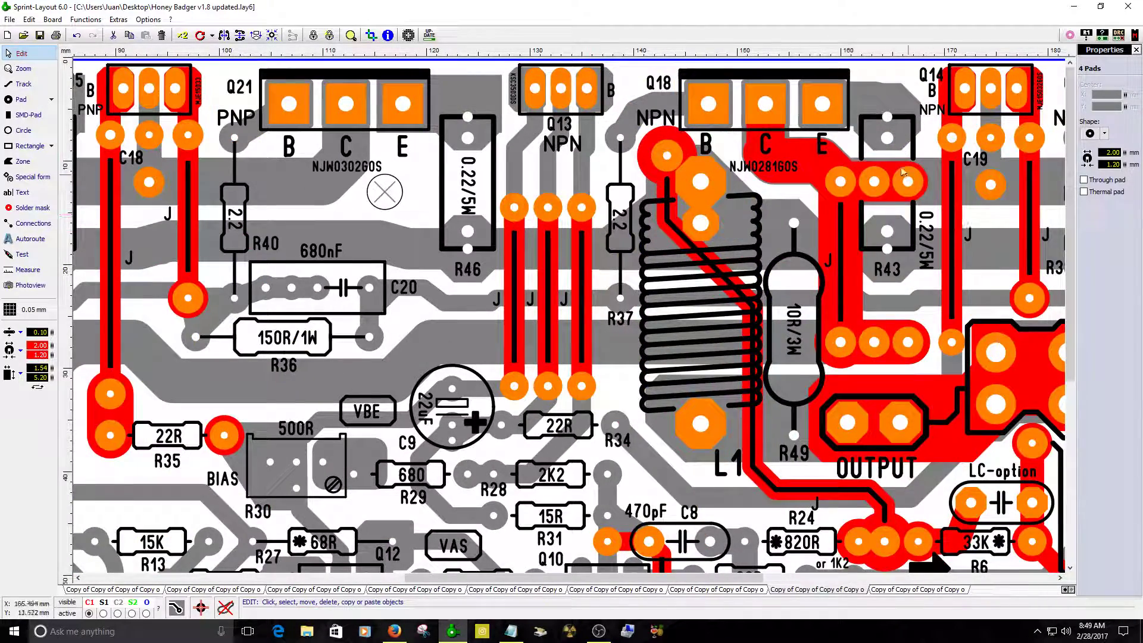
shift+click(887, 141)
scroll(887, 146, down, 1)
scroll(887, 146, down, 1)
scroll(557, 146, up, 2)
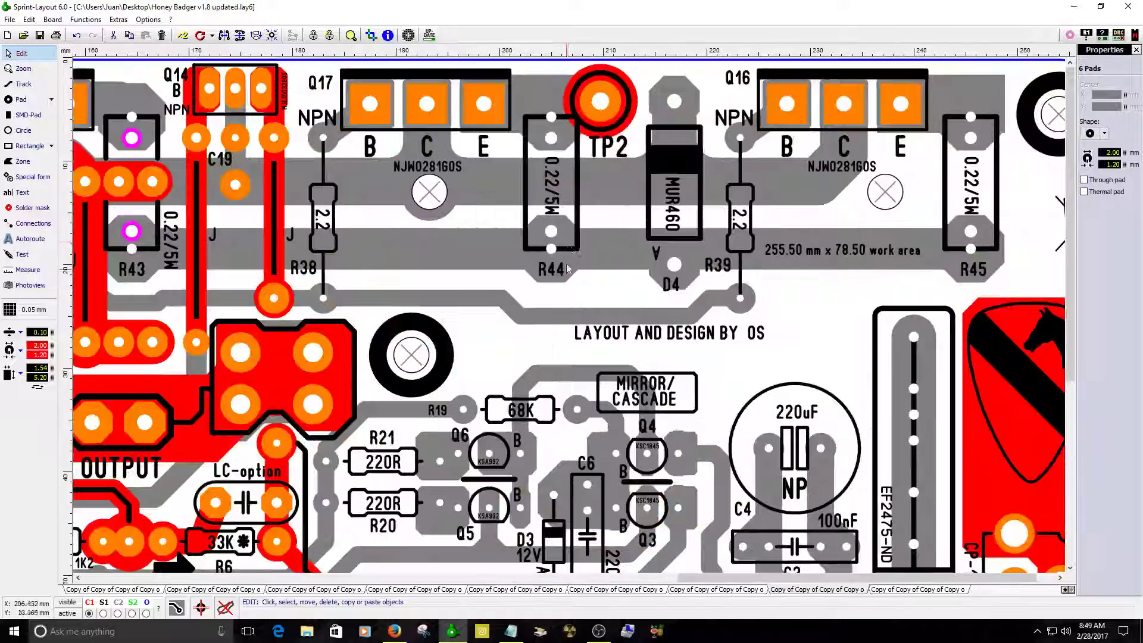
shift+click(557, 143)
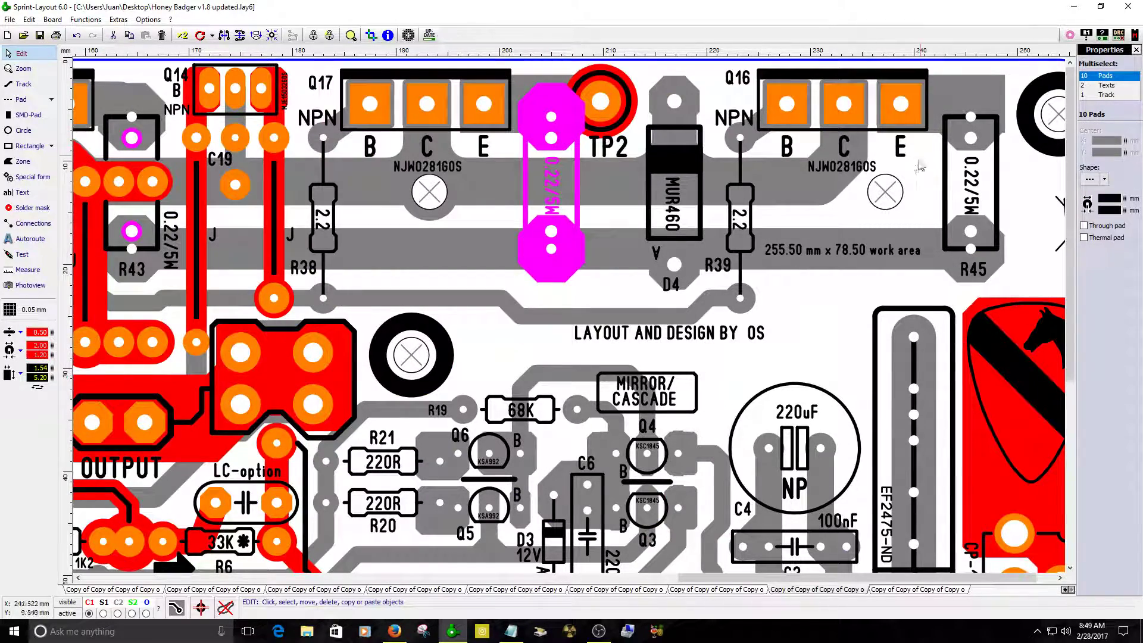
click(904, 185)
scroll(892, 200, down, 4)
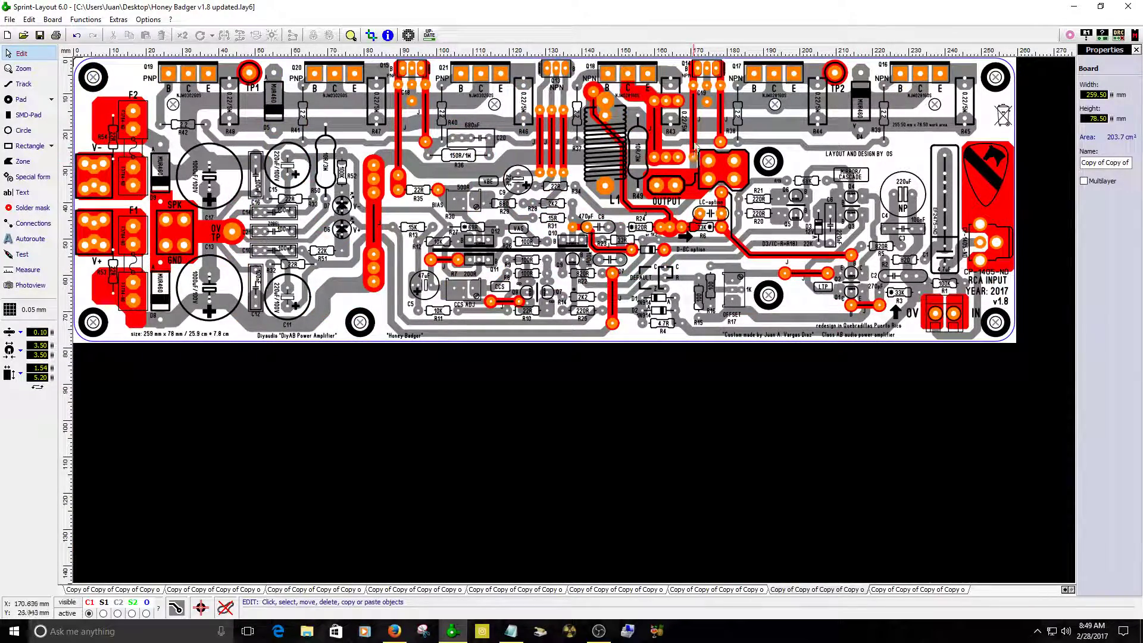
Highlight the grouped coil L1, resistor R49 and output terminal, and examine that area of the board with the selection cleared
scroll(707, 119, up, 2)
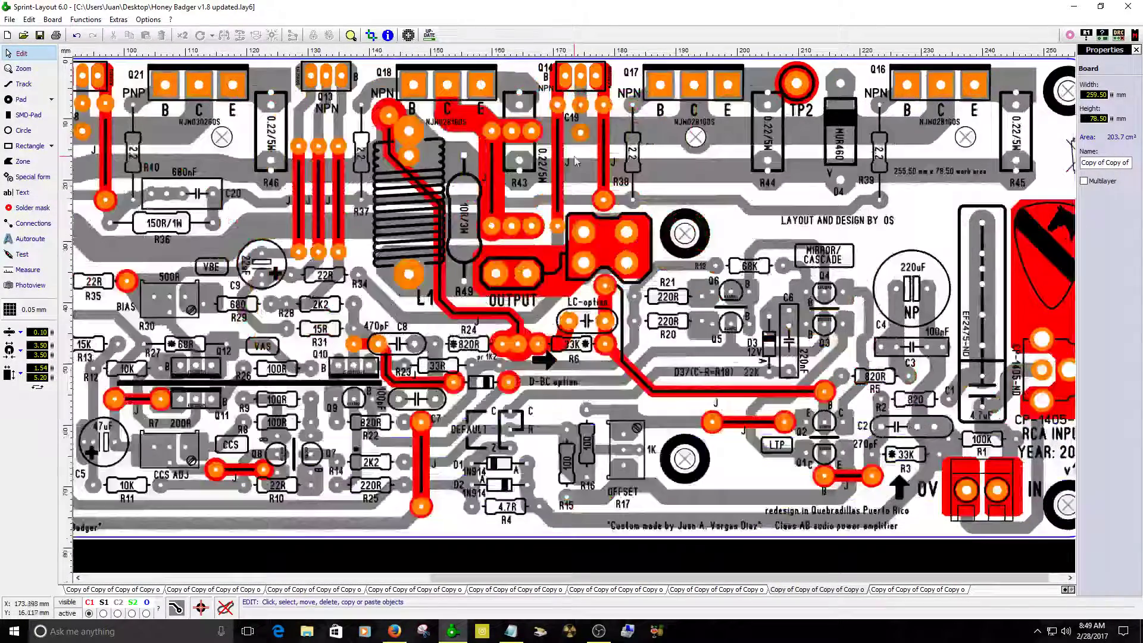
click(526, 282)
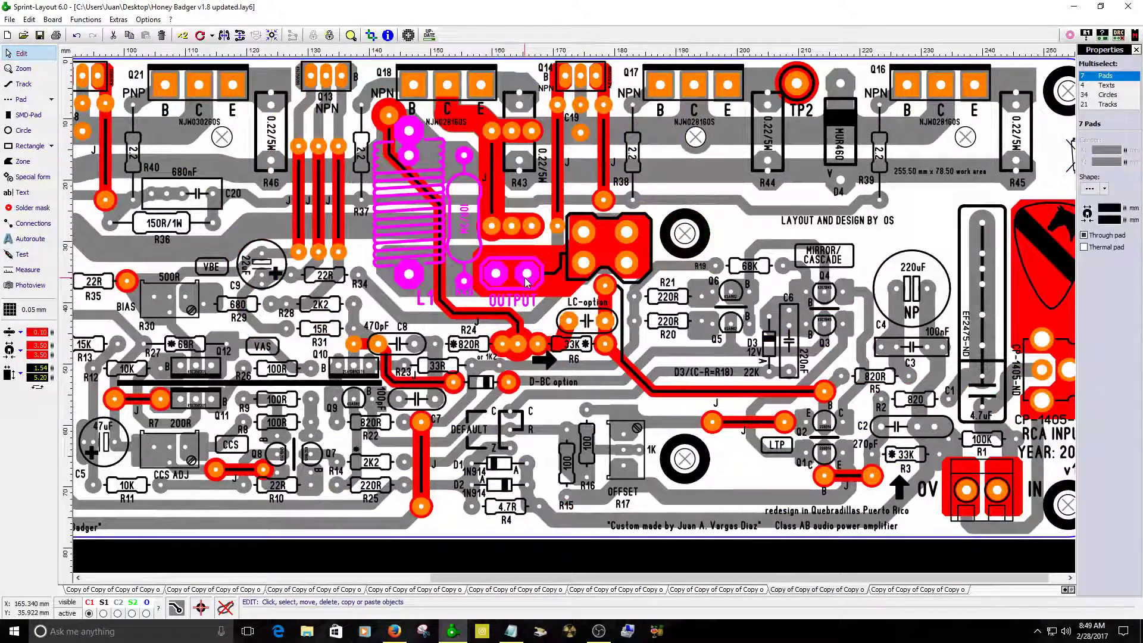
click(719, 232)
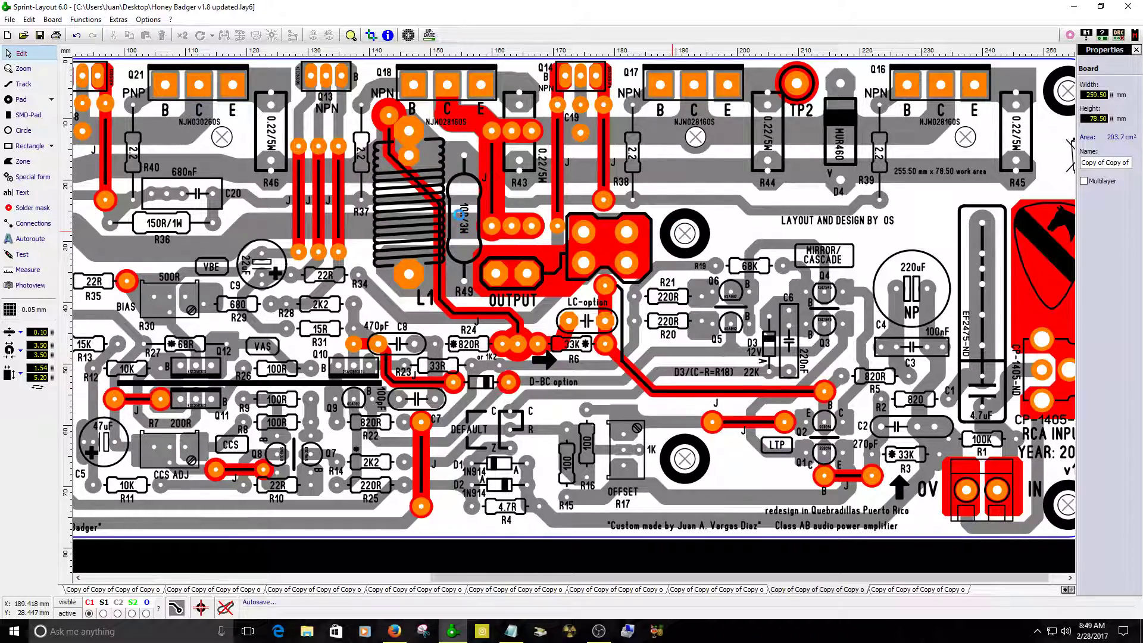
scroll(458, 215, up, 2)
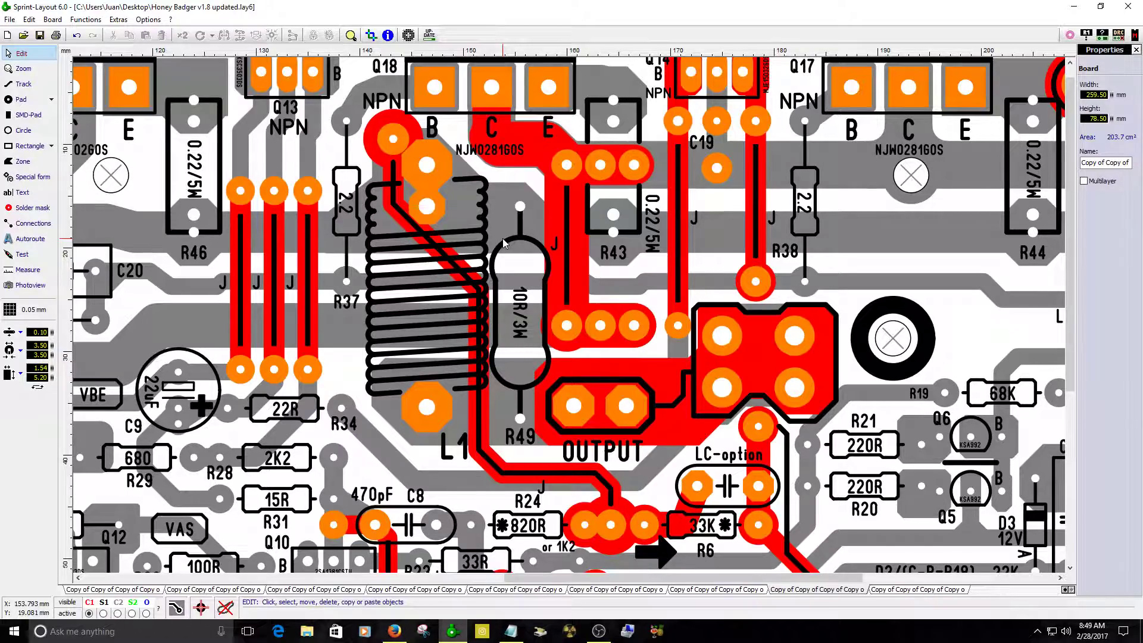
scroll(486, 240, down, 3)
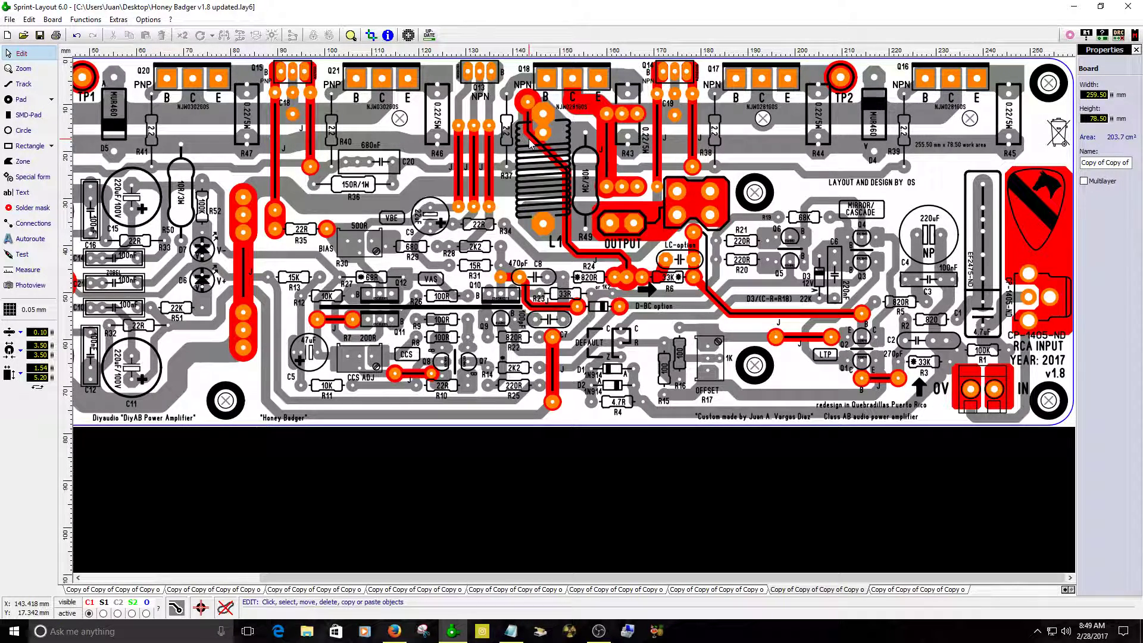
Open the layout with the jumper and terminal screw notes and highlight the SQMW5R22J 0.22/5W resistor outline
click(740, 589)
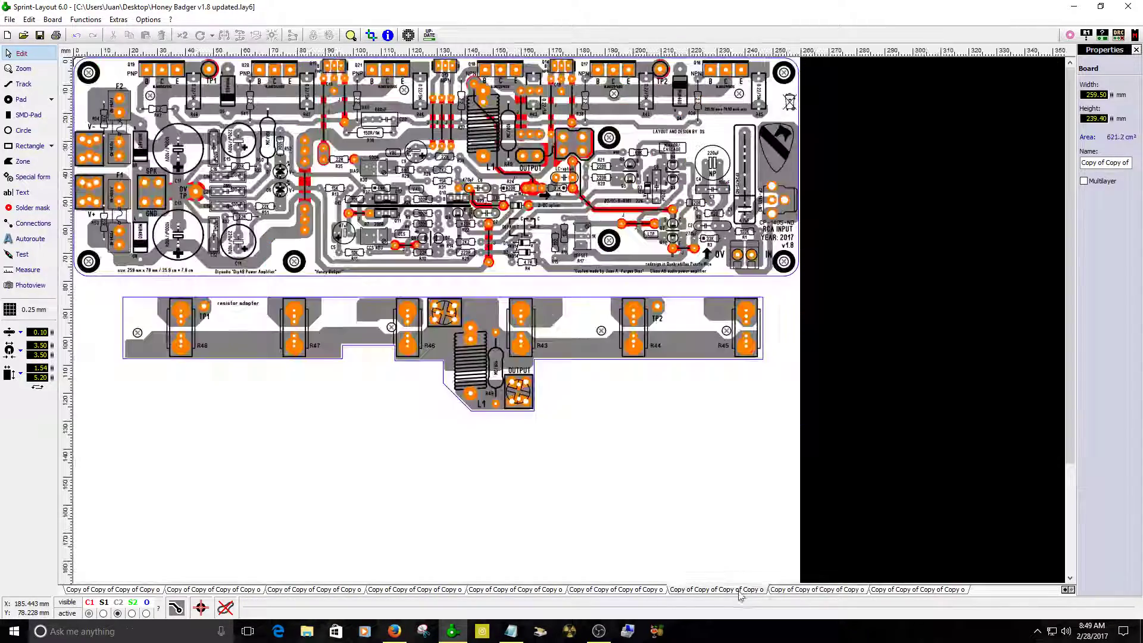
click(620, 590)
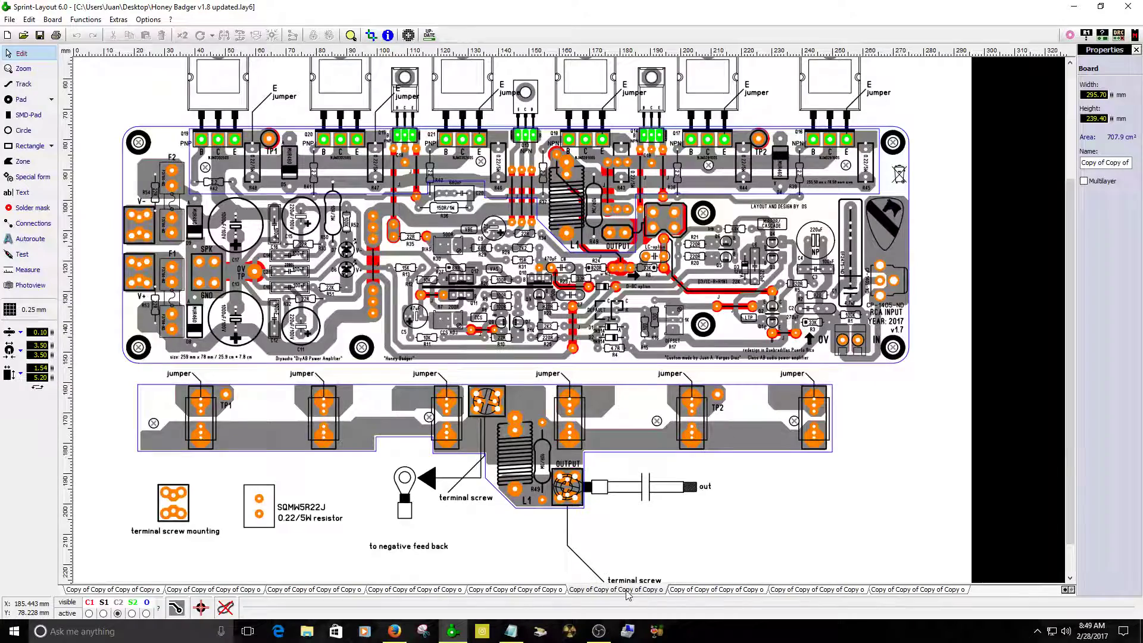
scroll(570, 320, up, 5)
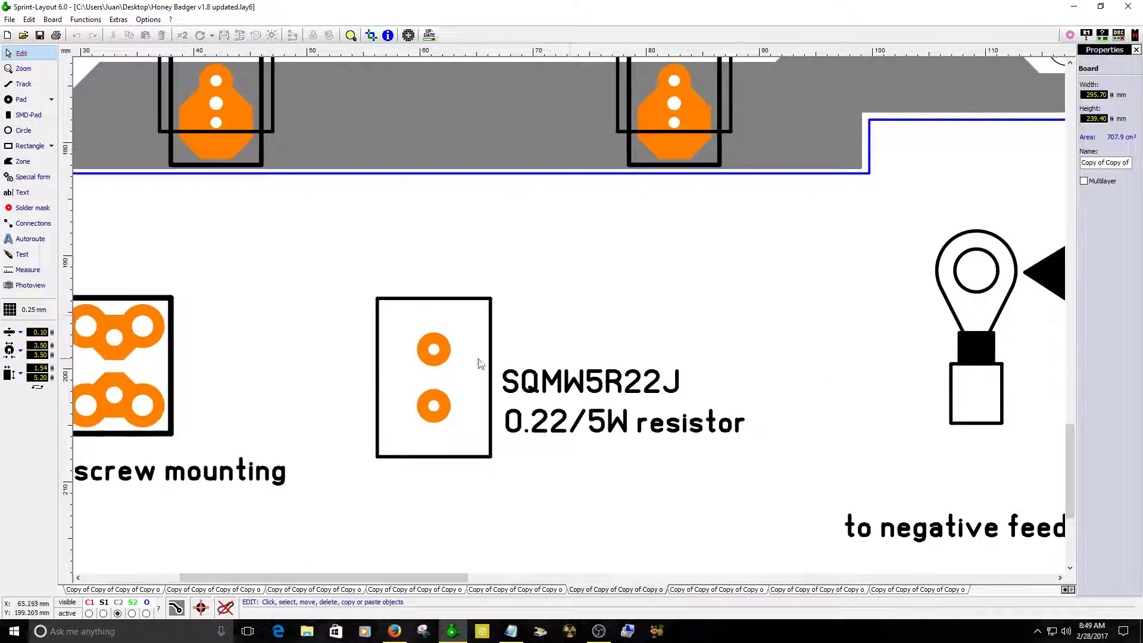
click(447, 357)
scroll(561, 316, down, 6)
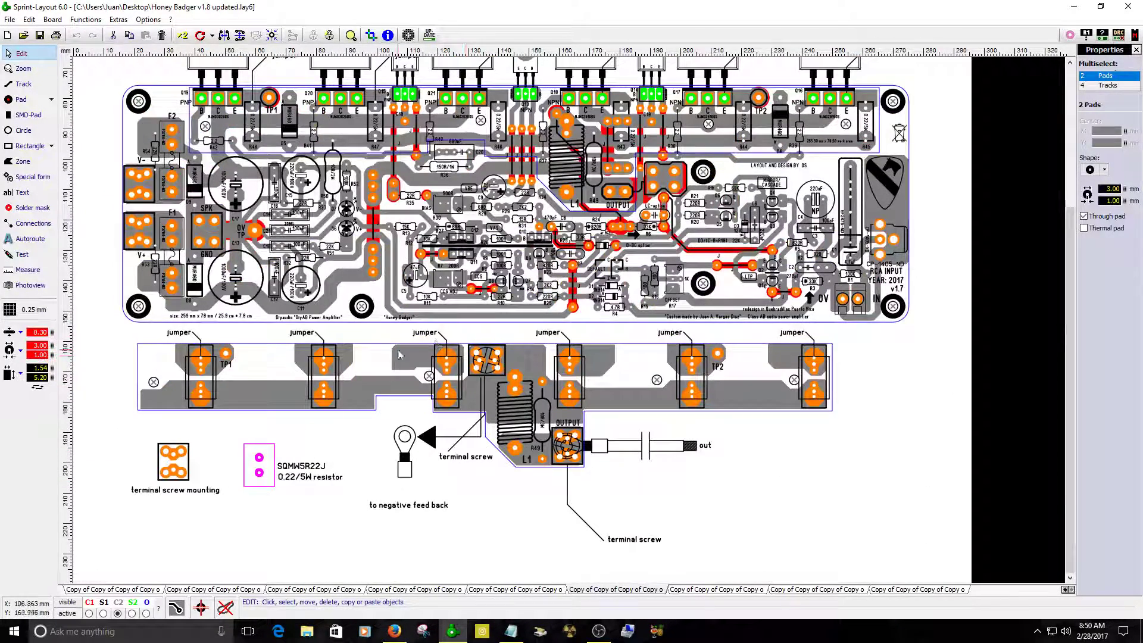
View the standalone resistor adapter board, and return to the v1.8 main amplifier board around transistor Q21 and resistors R47 and R46
click(920, 591)
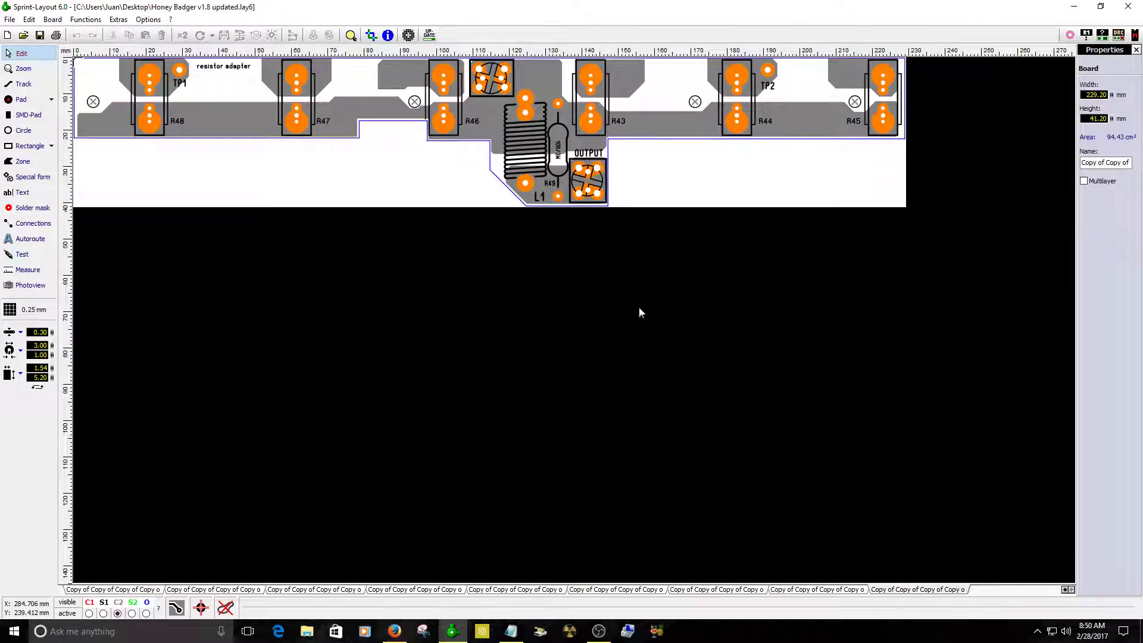
click(814, 590)
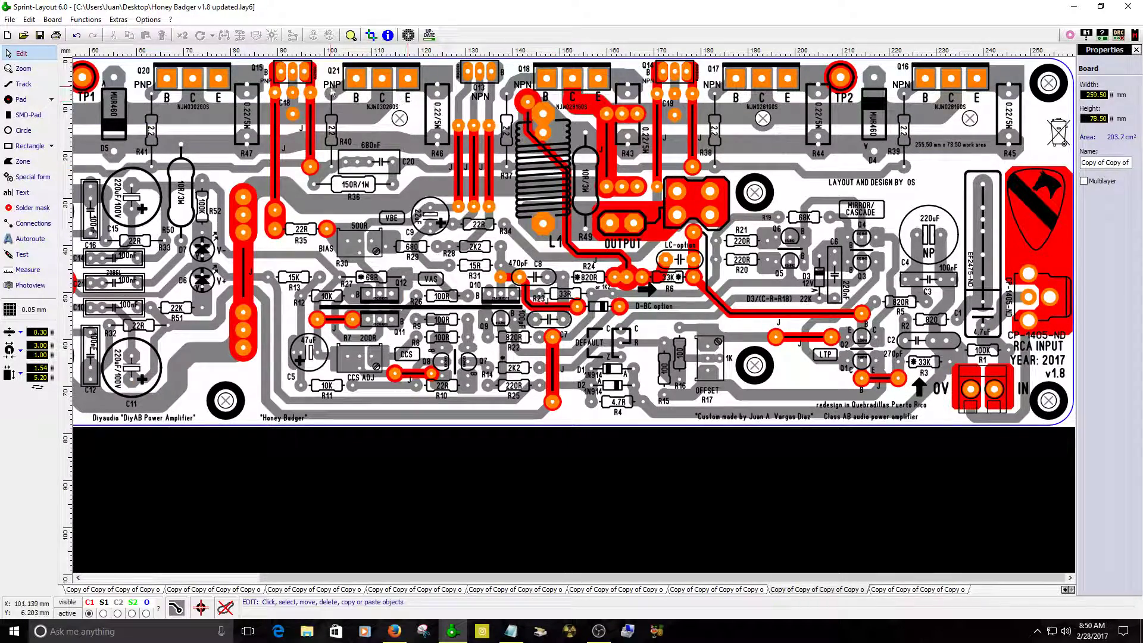
scroll(570, 110, up, 2)
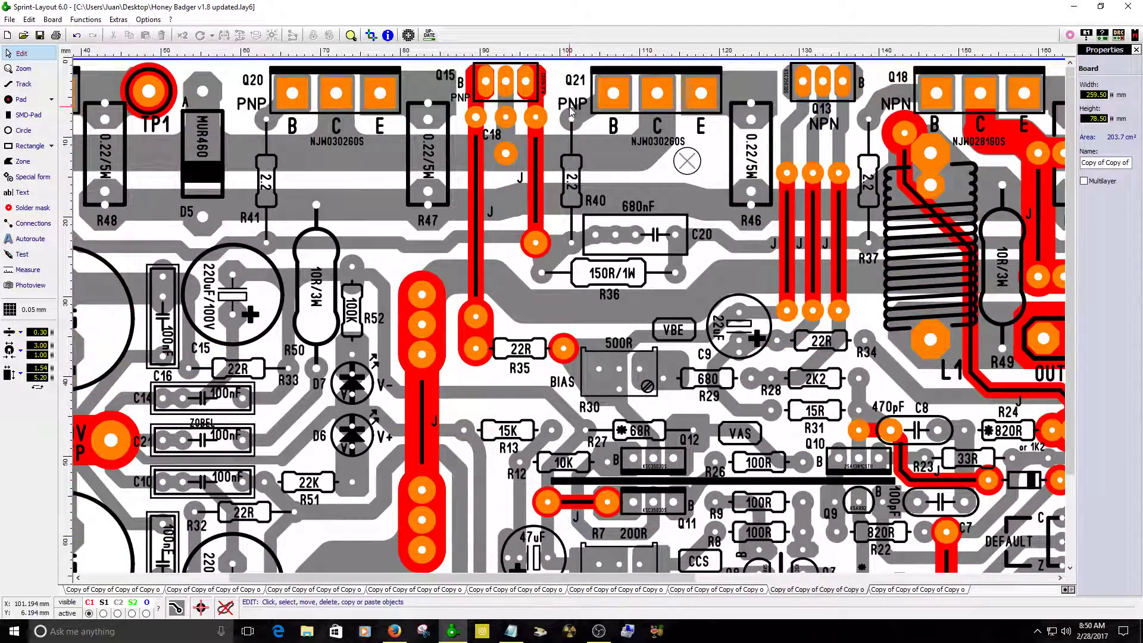
scroll(570, 108, down, 1)
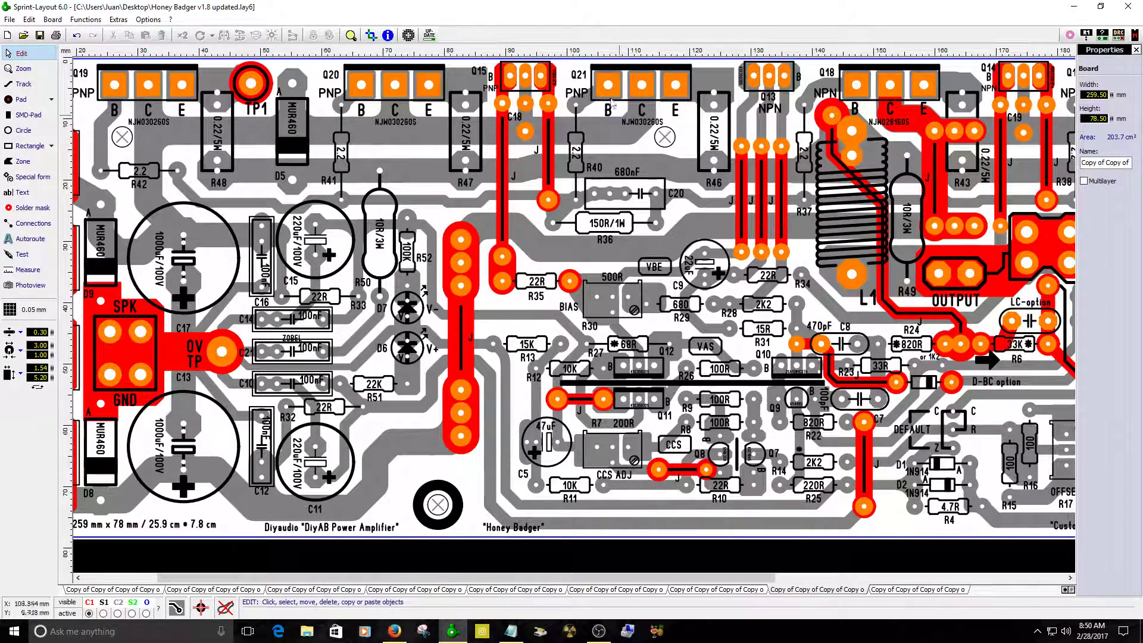
Run the connection test on the copper rail joining the lower pads of the 0.22/5W emitter resistors
click(36, 274)
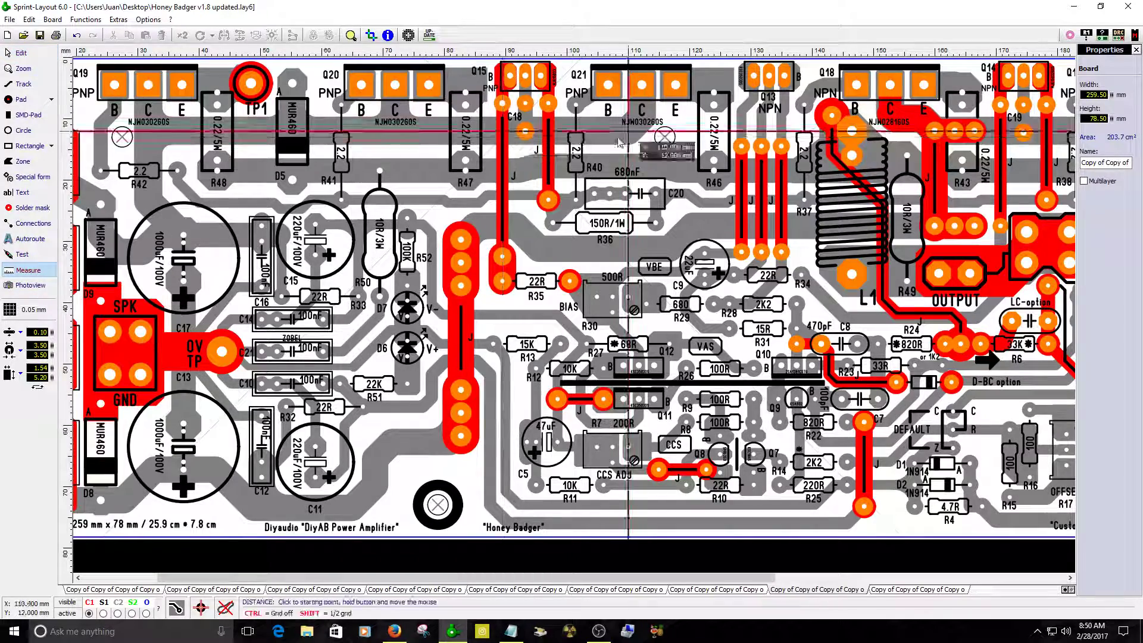
click(20, 255)
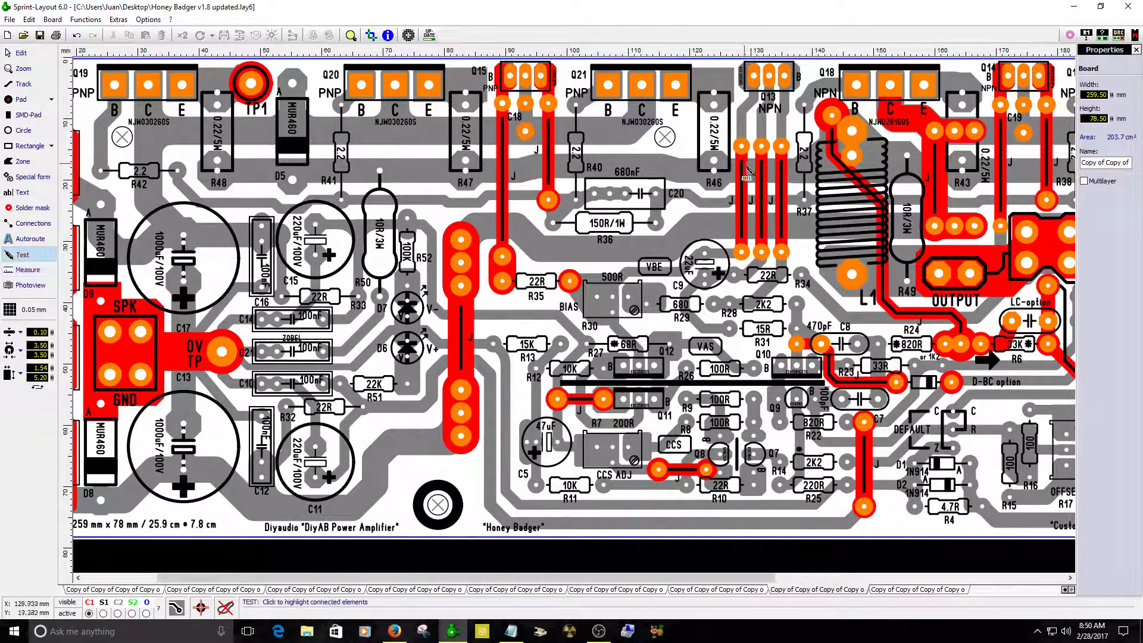
click(677, 171)
scroll(595, 124, down, 2)
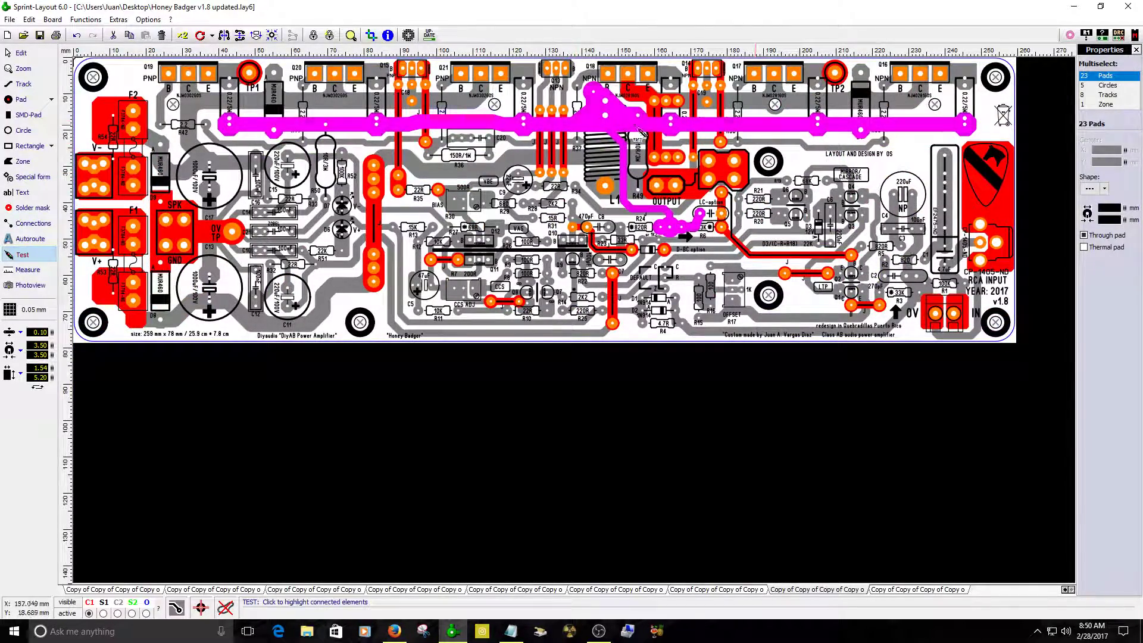
Trace the highlighted net past coil L1 to R24, R6 and the LC-option, check its run along the emitter resistors, and leave the connection test
scroll(581, 178, up, 2)
scroll(572, 184, up, 1)
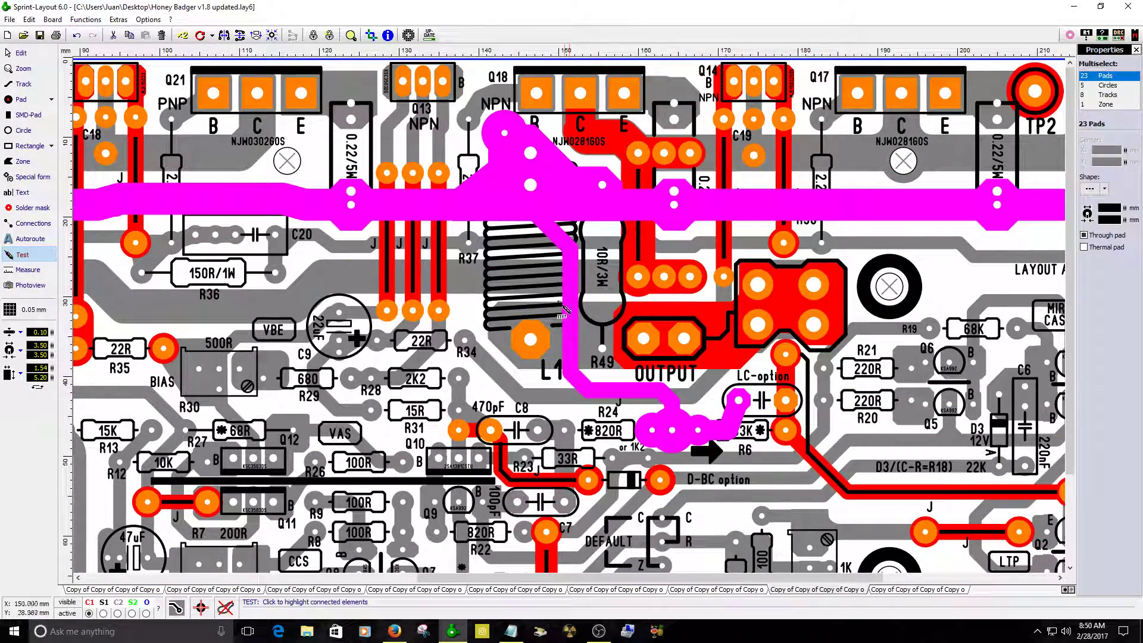
scroll(774, 429, up, 1)
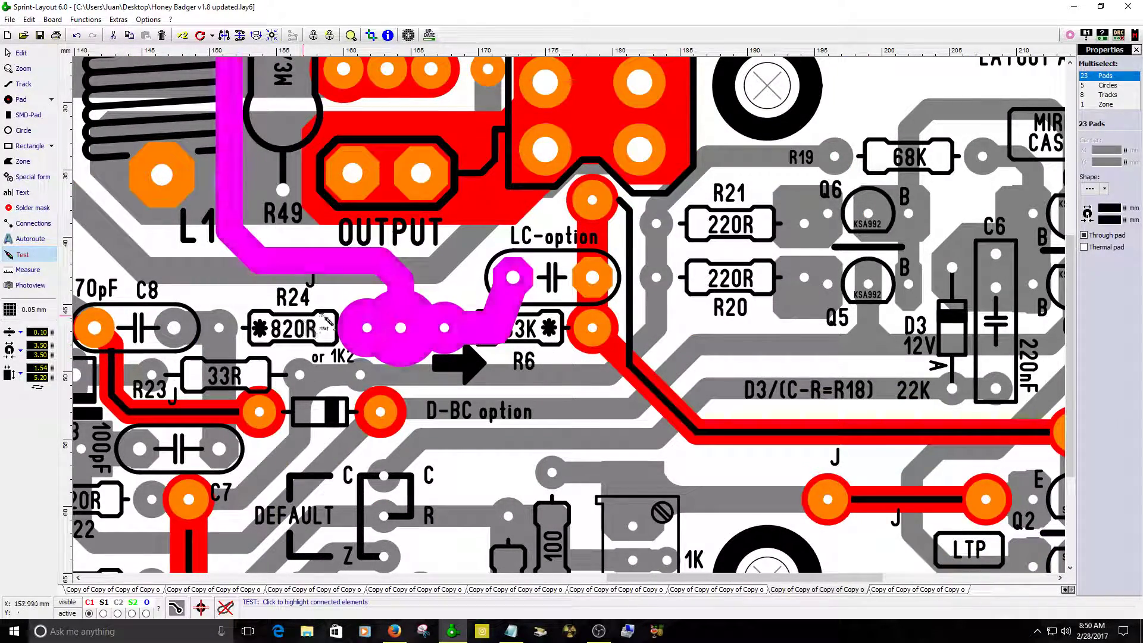
scroll(543, 360, down, 1)
scroll(483, 332, down, 1)
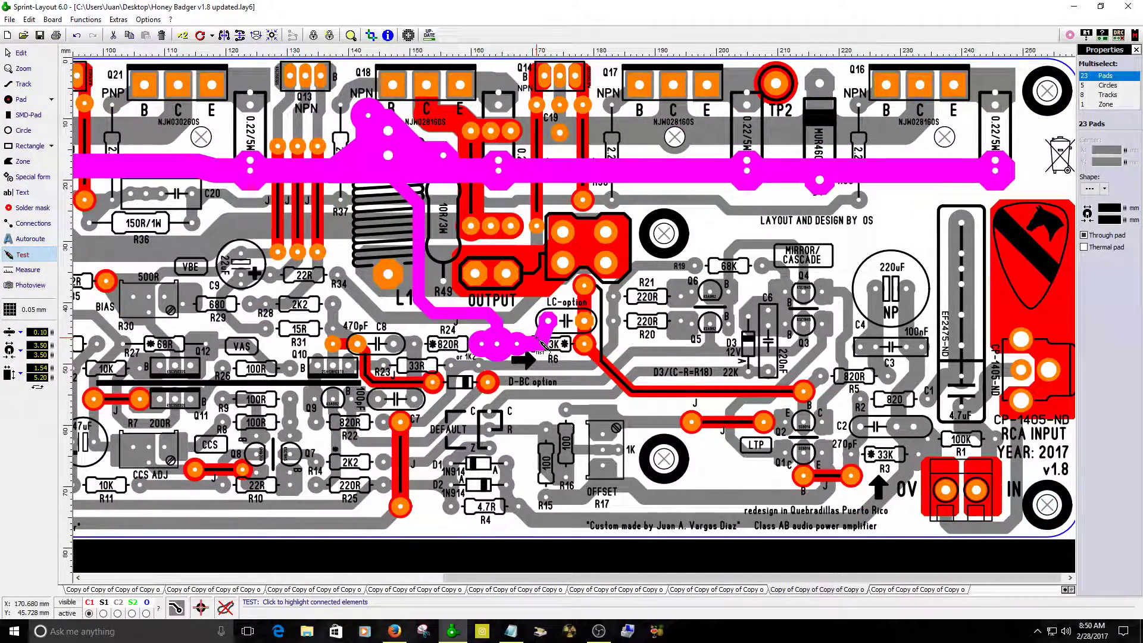
scroll(539, 342, down, 1)
scroll(715, 122, up, 1)
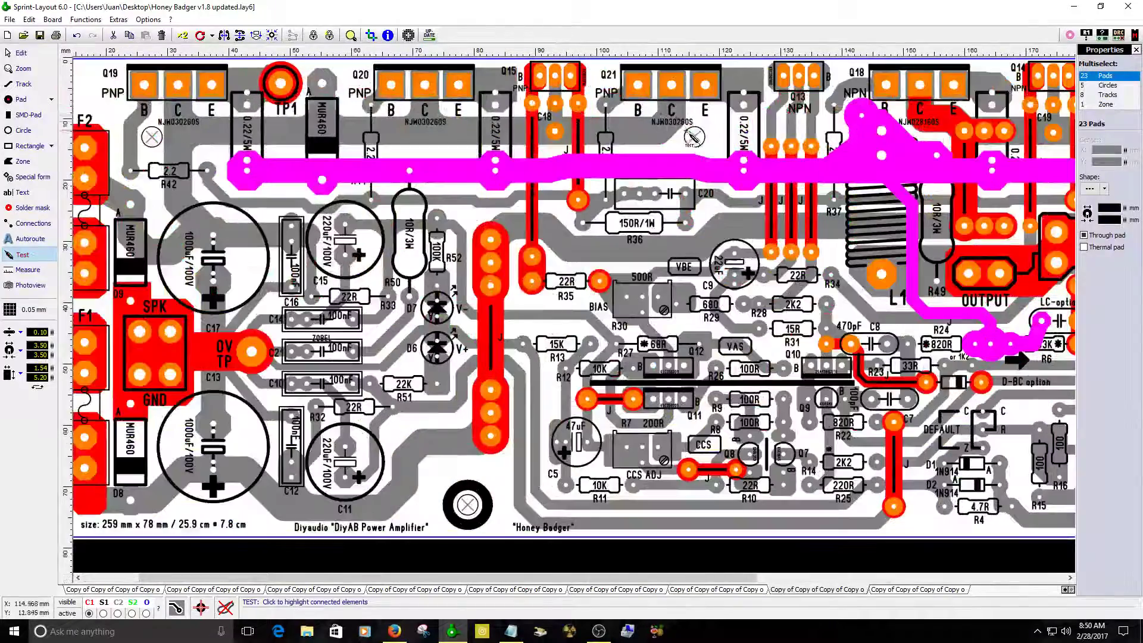
key(Escape)
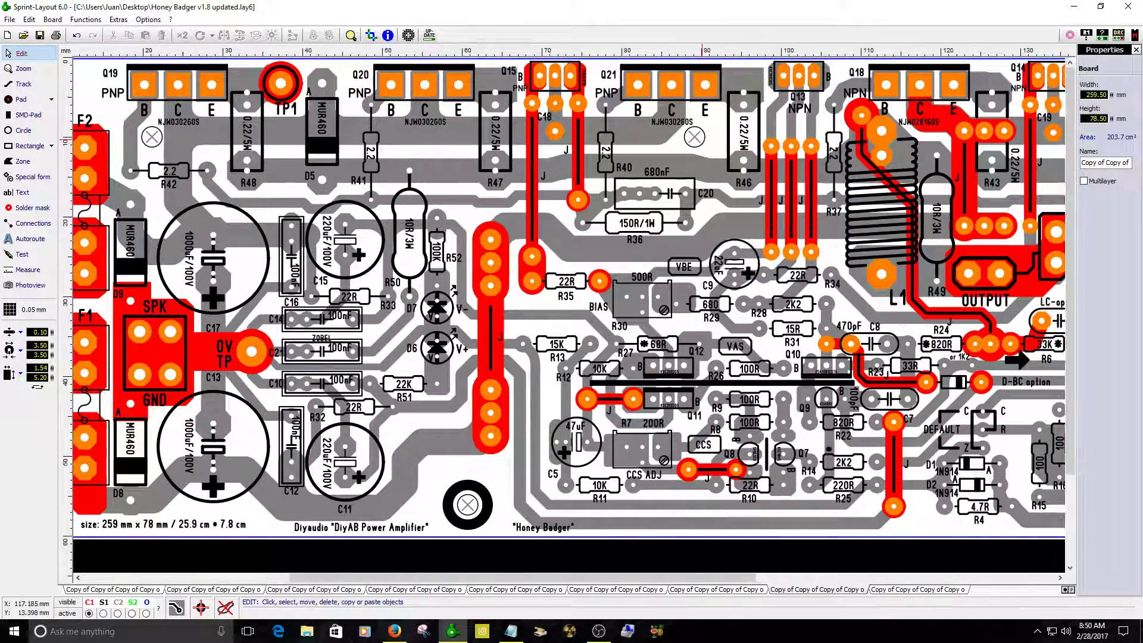
Select the round hole pad between Q21 and R46, and examine the emitter resistor row and the rest of the main board
scroll(677, 137, up, 1)
click(695, 138)
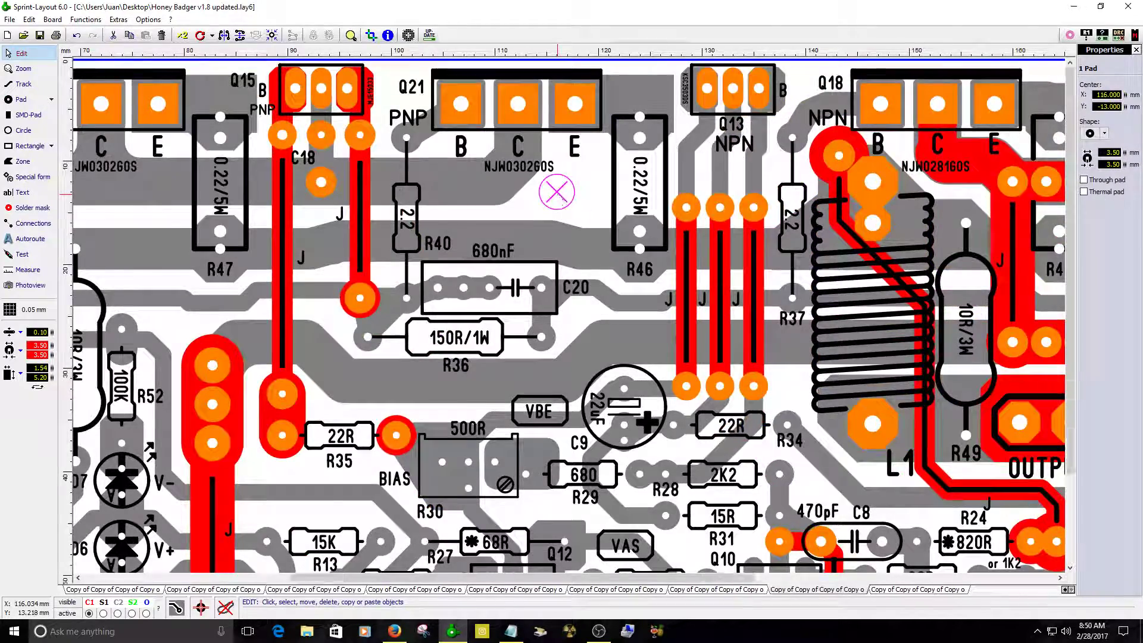
scroll(557, 197, down, 2)
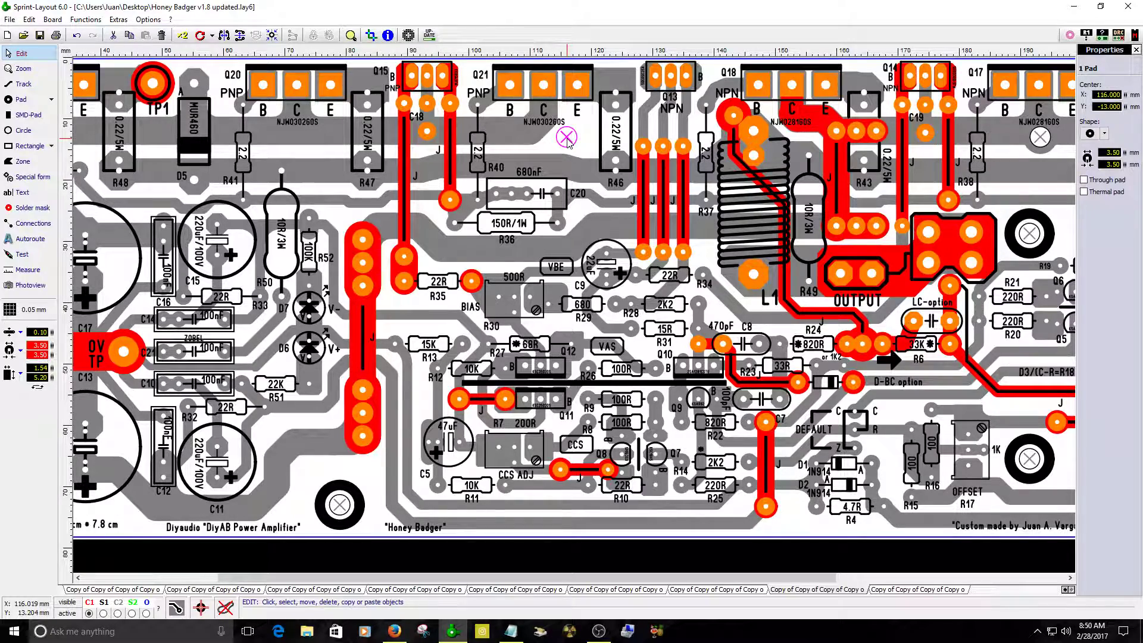
scroll(636, 132, up, 1)
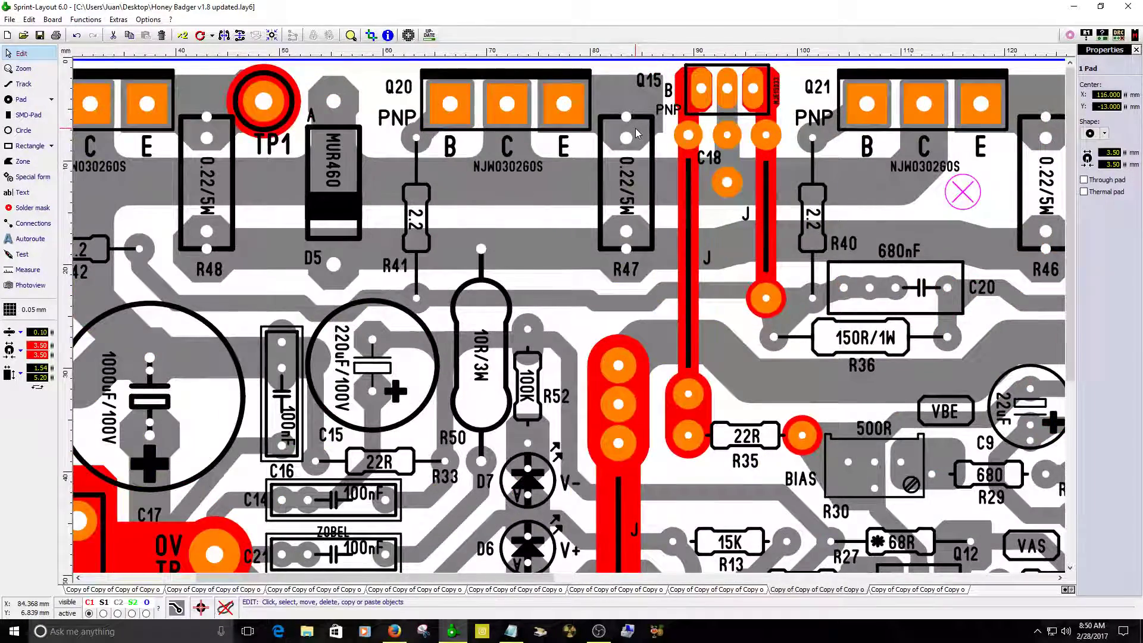
scroll(636, 132, up, 1)
scroll(574, 139, down, 1)
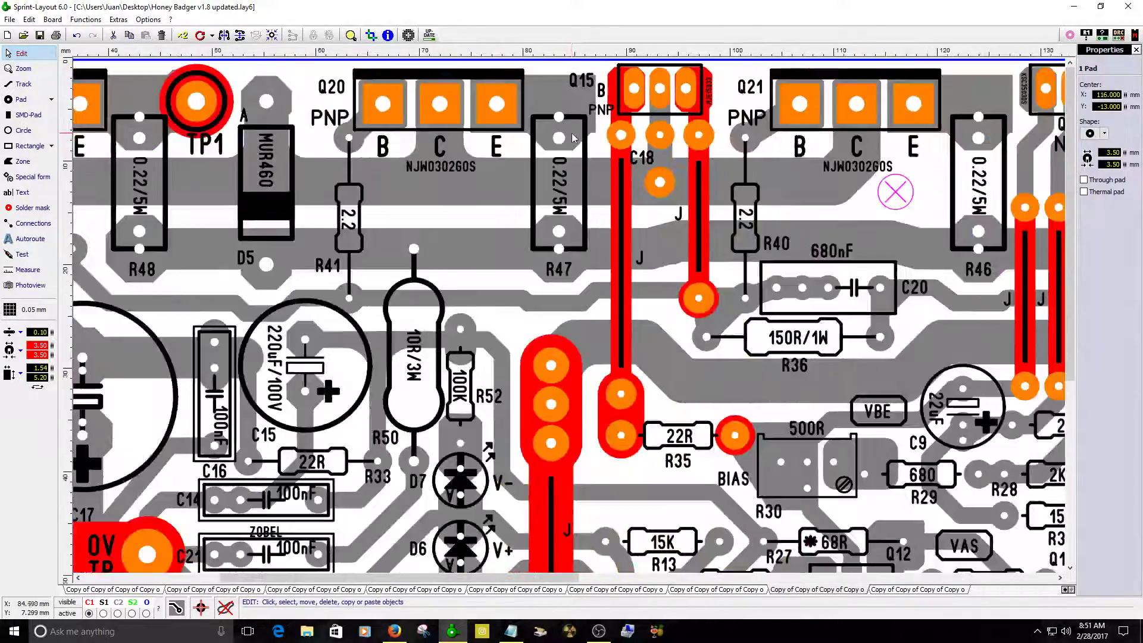
scroll(573, 138, down, 3)
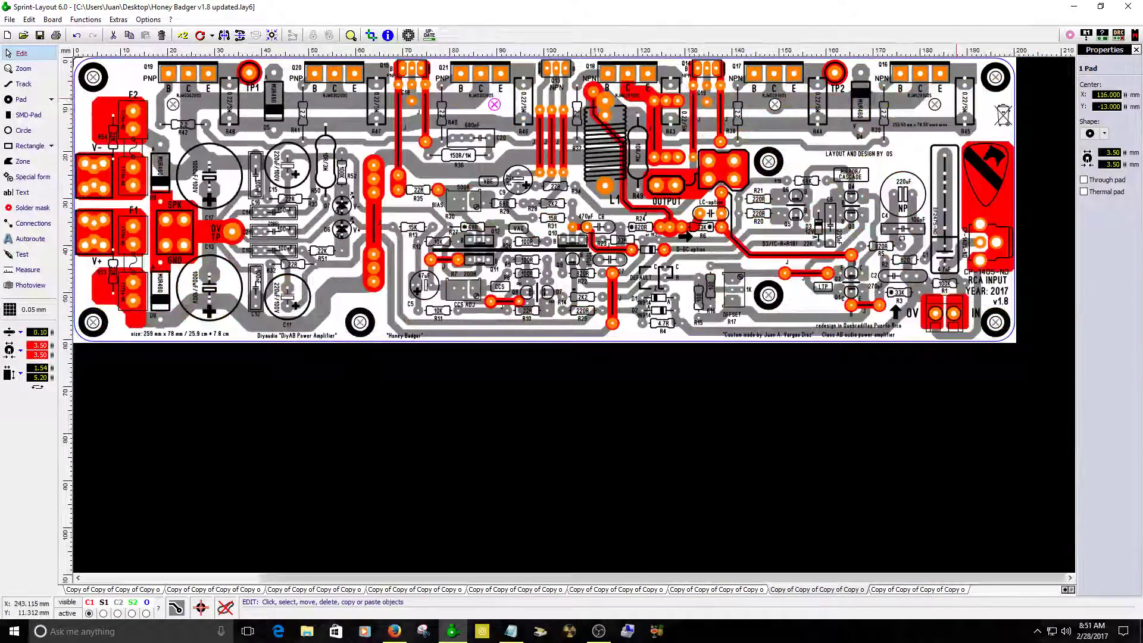
scroll(933, 129, up, 1)
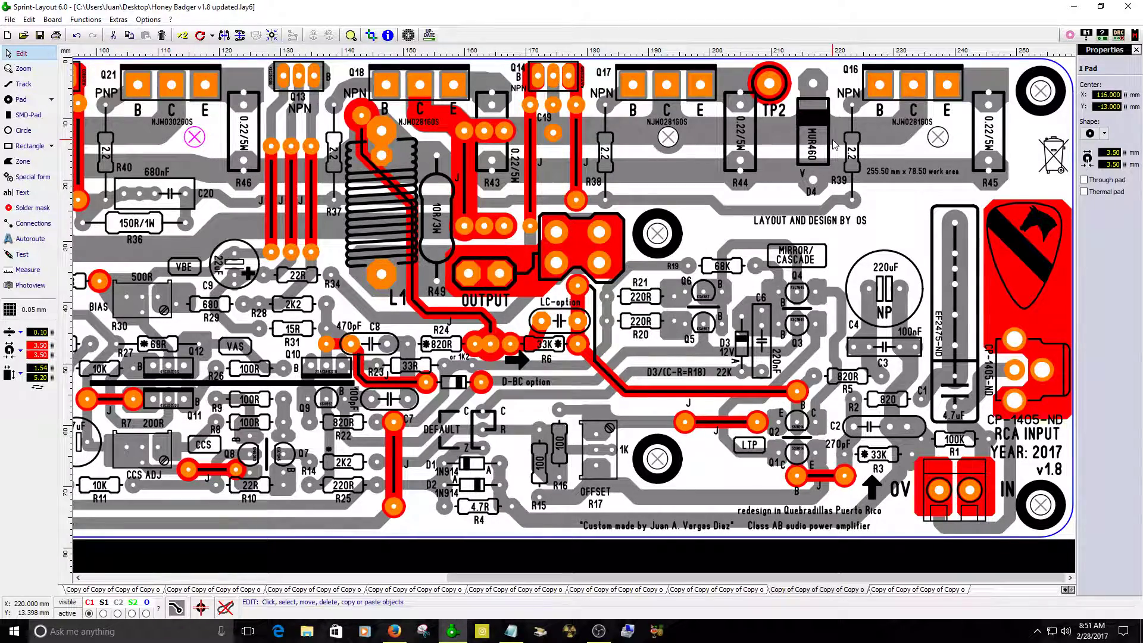
scroll(835, 145, down, 3)
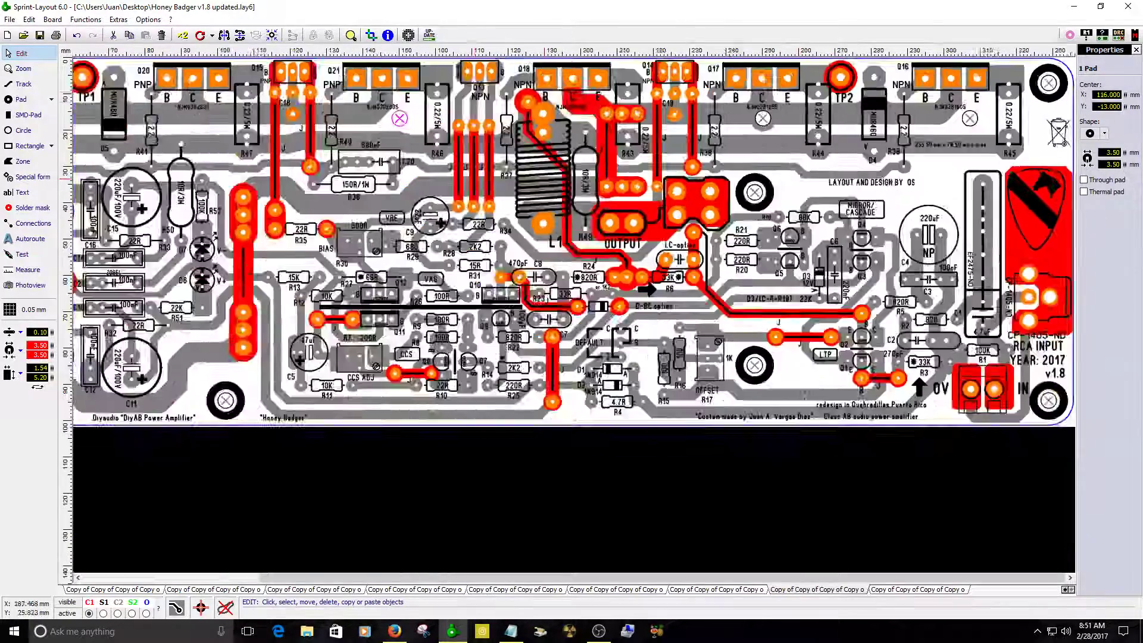
scroll(575, 130, up, 3)
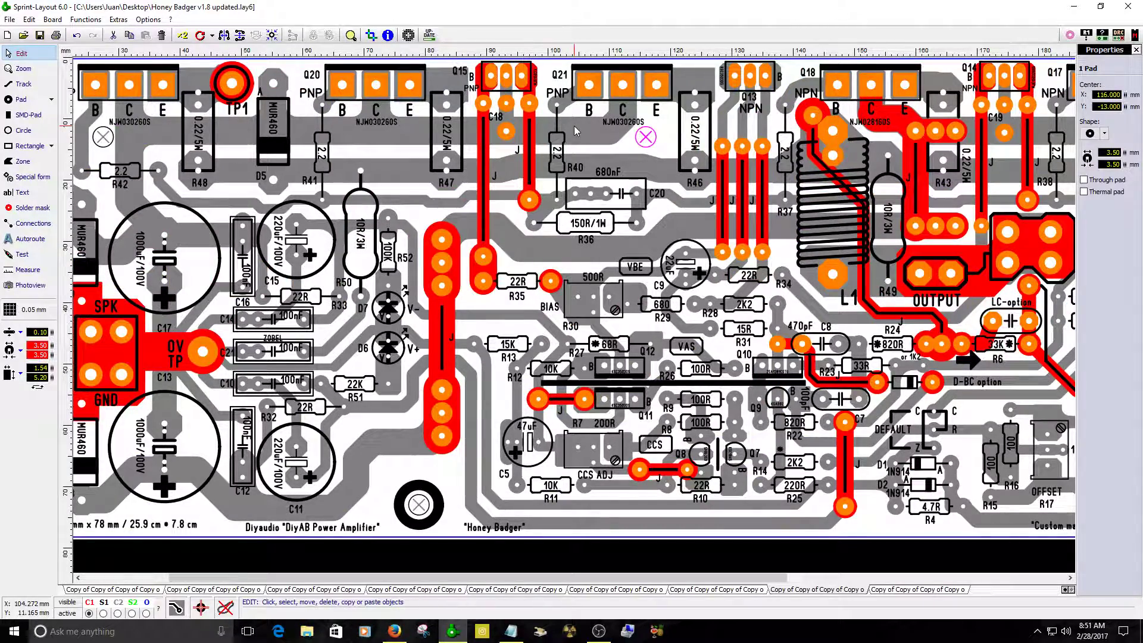
Open the layout with the jumper and terminal screw notes and examine the SQMW5R22J 0.22/5W resistor outline and adapter board
click(666, 590)
scroll(285, 478, up, 3)
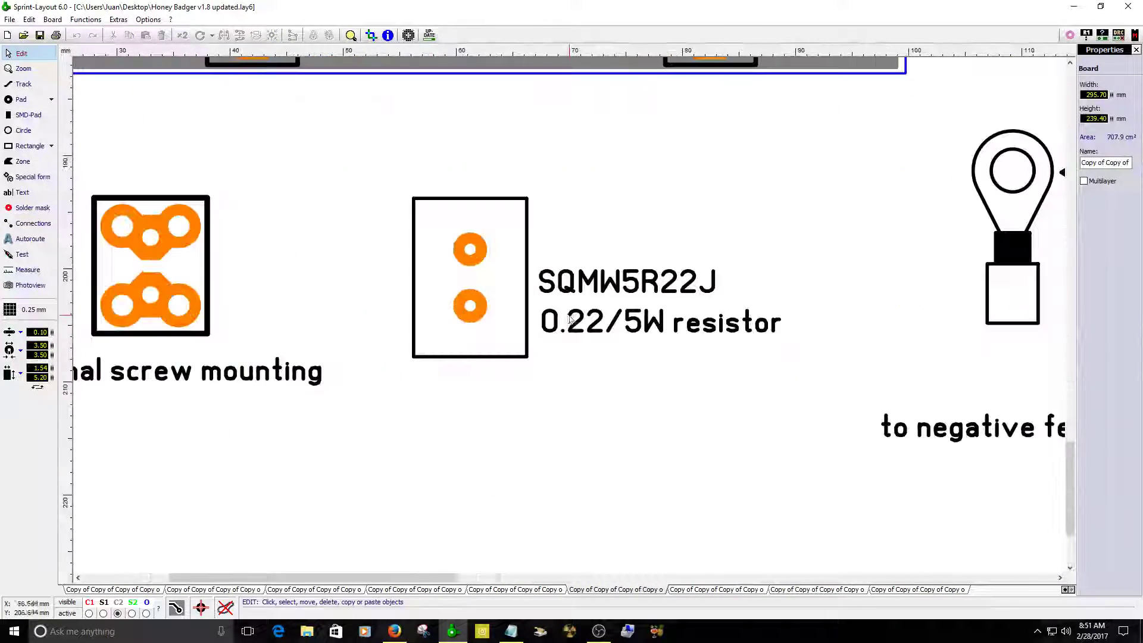
scroll(548, 304, down, 3)
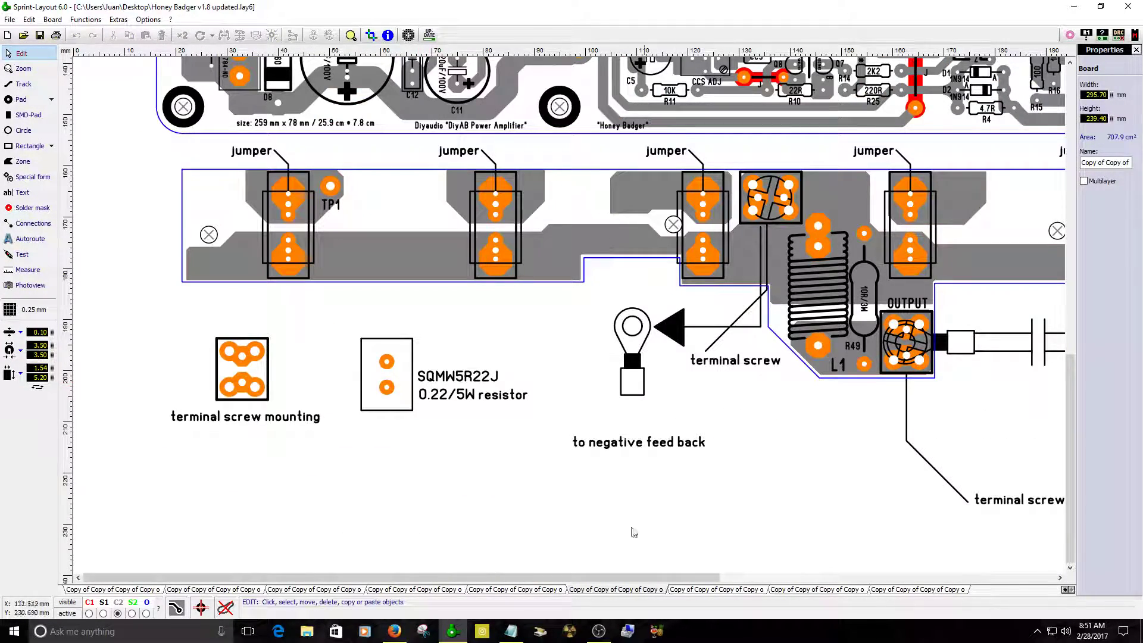
Switch to Firefox, check the yen to dollars conversion and the Japanese quotation for the 0.22-ohm ceramic resistors, and return to the Gmail inbox
click(397, 631)
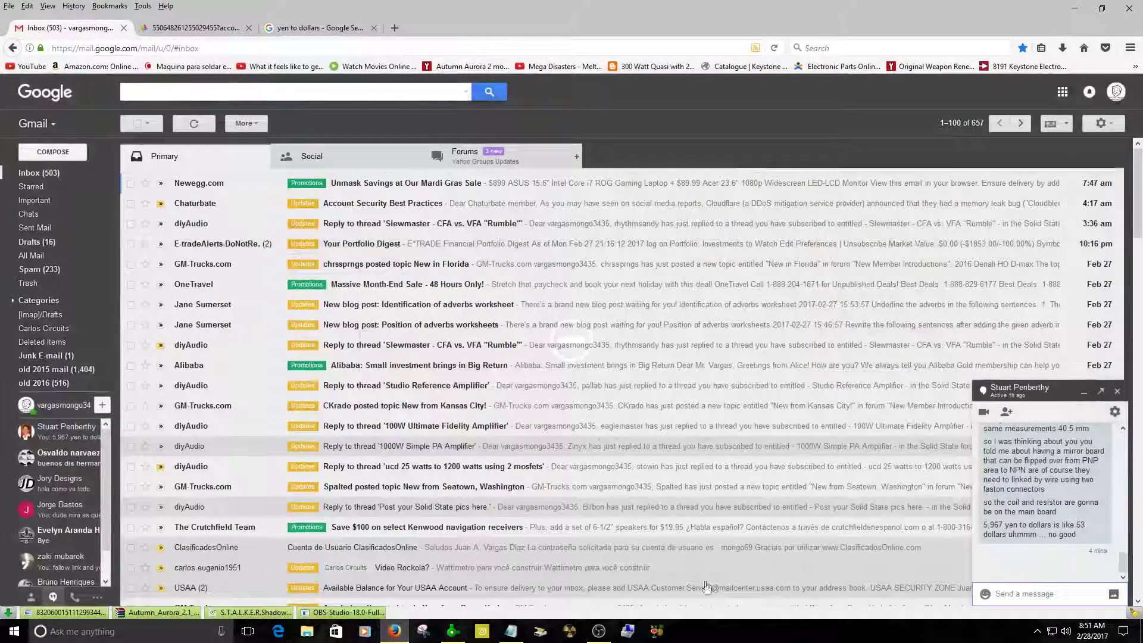
click(322, 29)
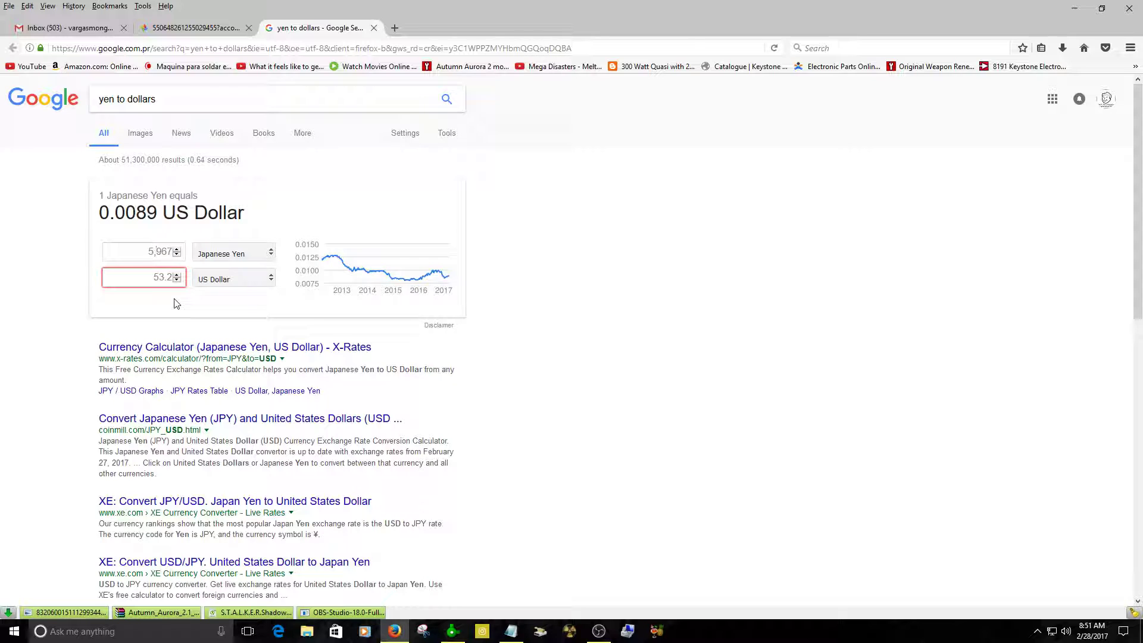
click(196, 28)
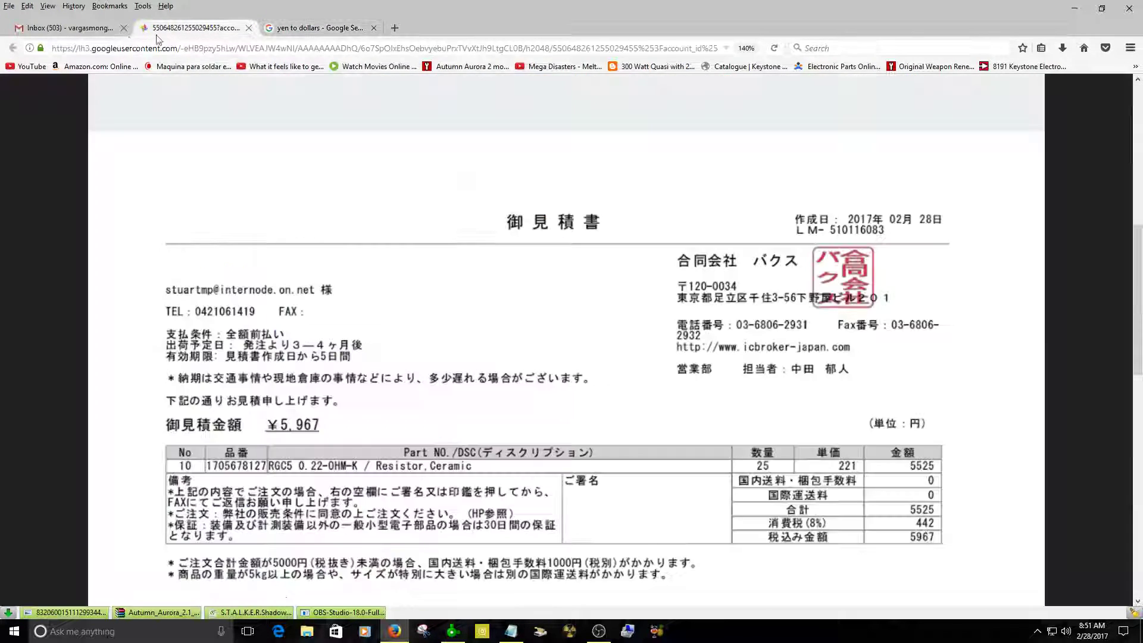
click(77, 30)
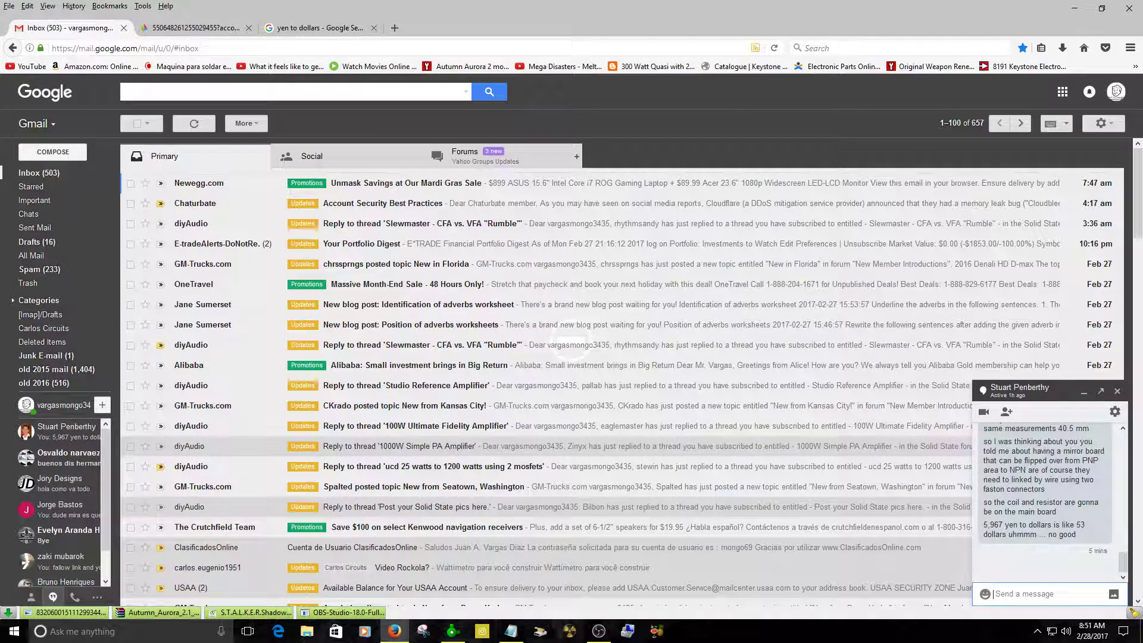
Return to Sprint-Layout, look through the board layouts back to the v1.8 main amplifier board, and save the layout file
click(451, 631)
click(712, 590)
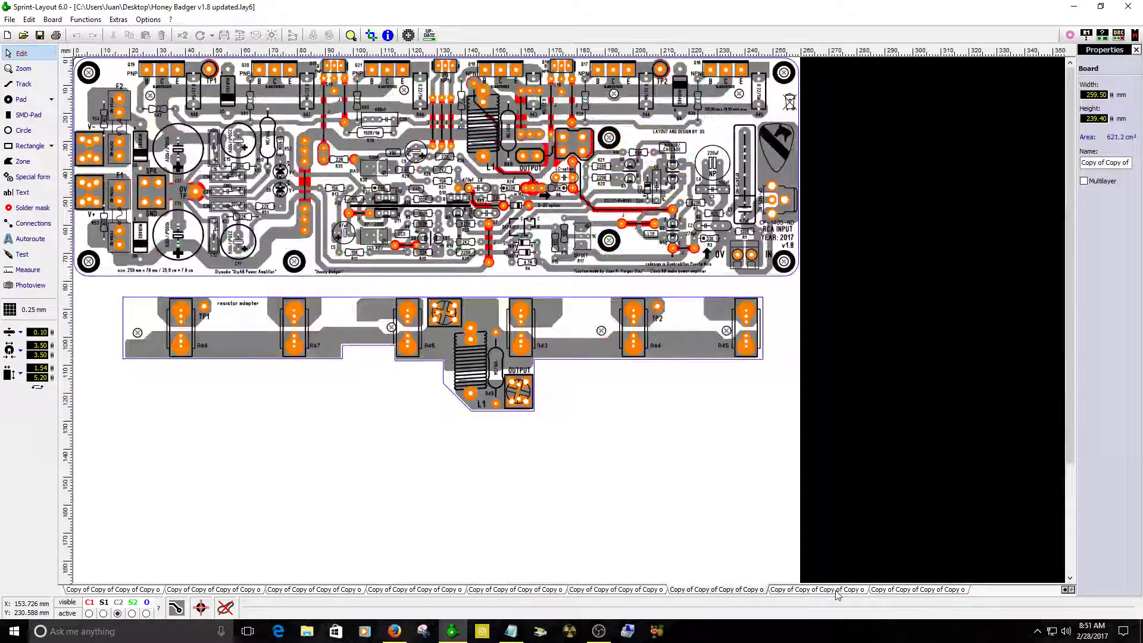
click(835, 591)
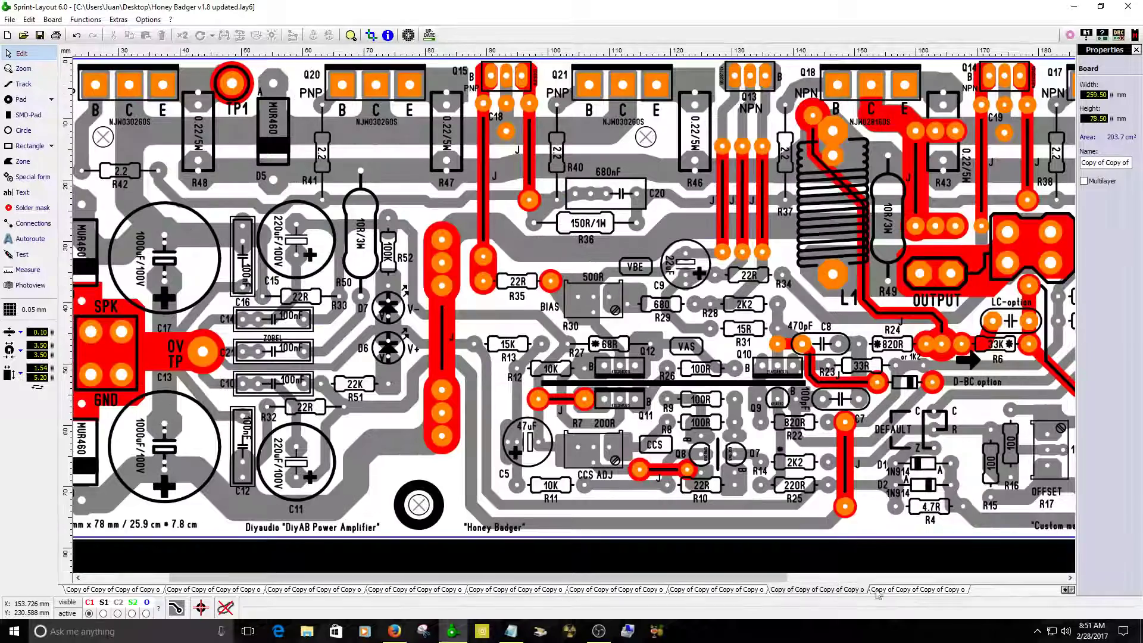
click(913, 591)
click(850, 592)
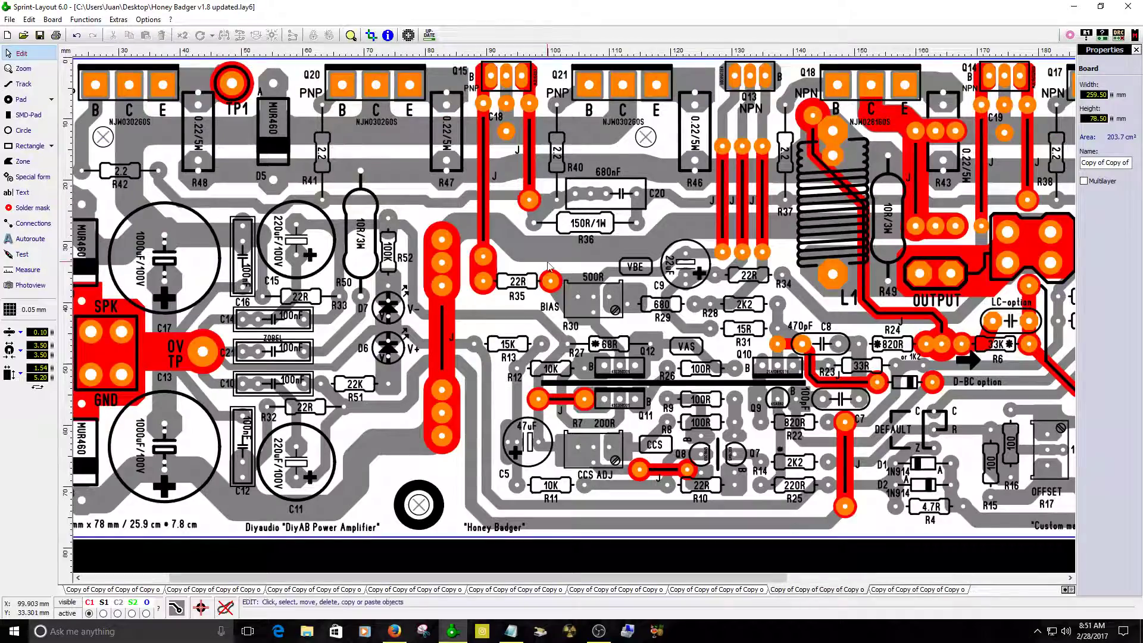
scroll(442, 160, down, 1)
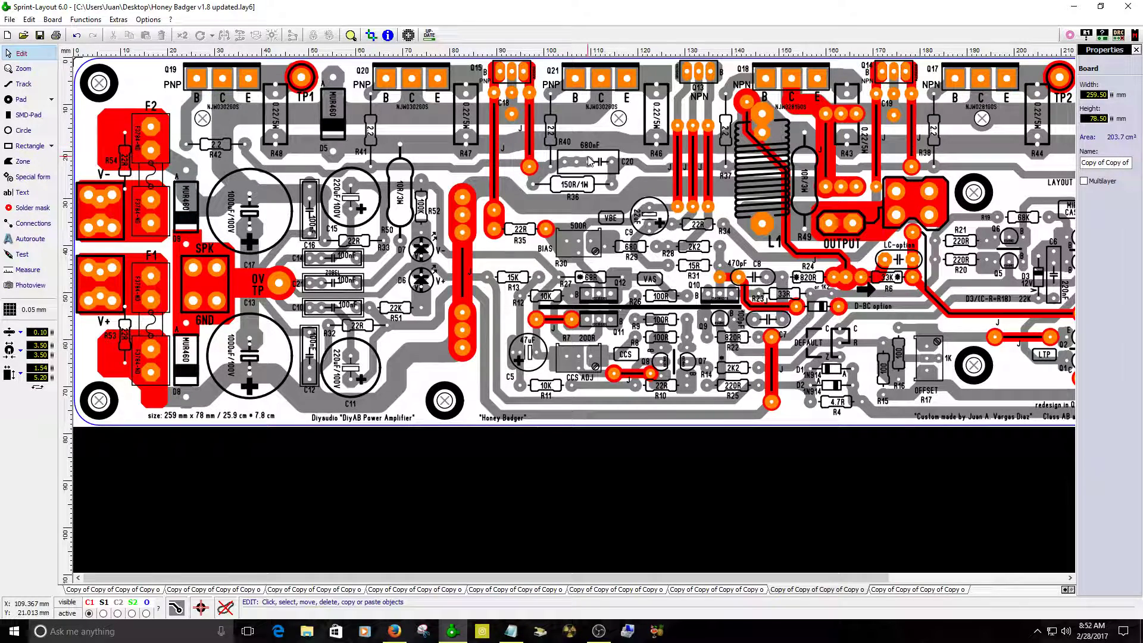
click(40, 35)
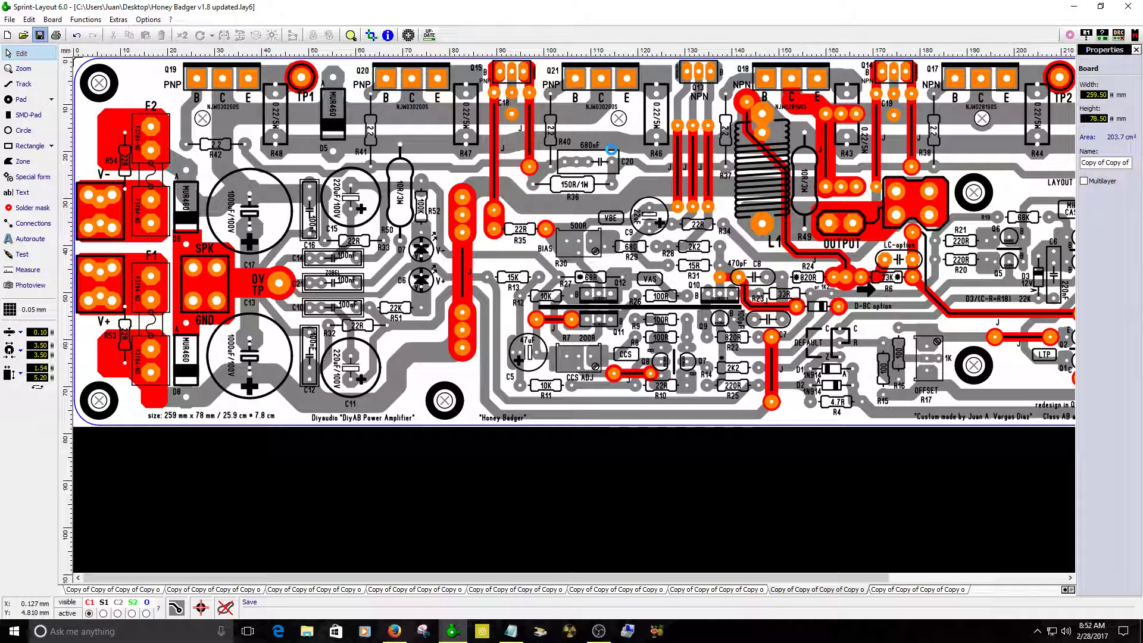